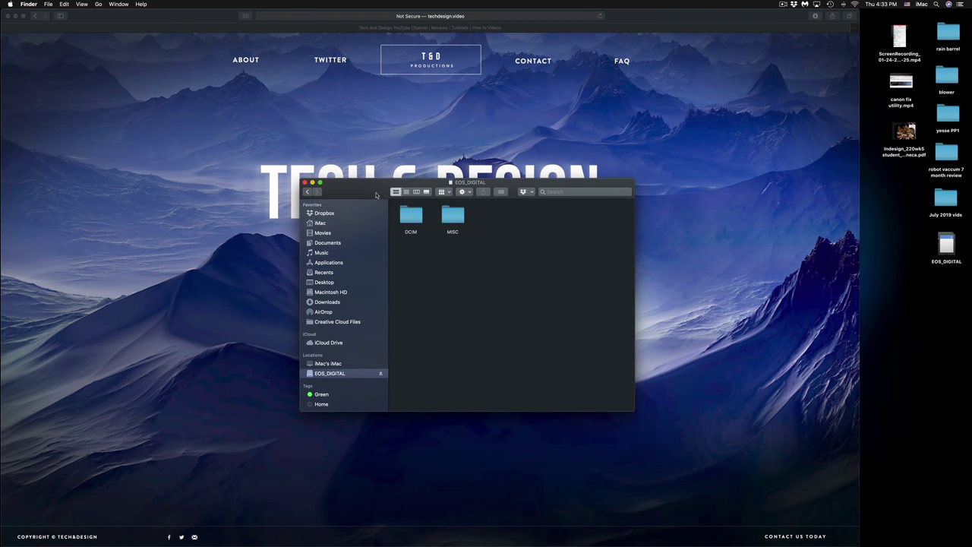
# Step: Check in the Finder preferences which types of disks are shown on the desktop
pyautogui.moveTo(425, 182); pyautogui.dragTo(410, 156)
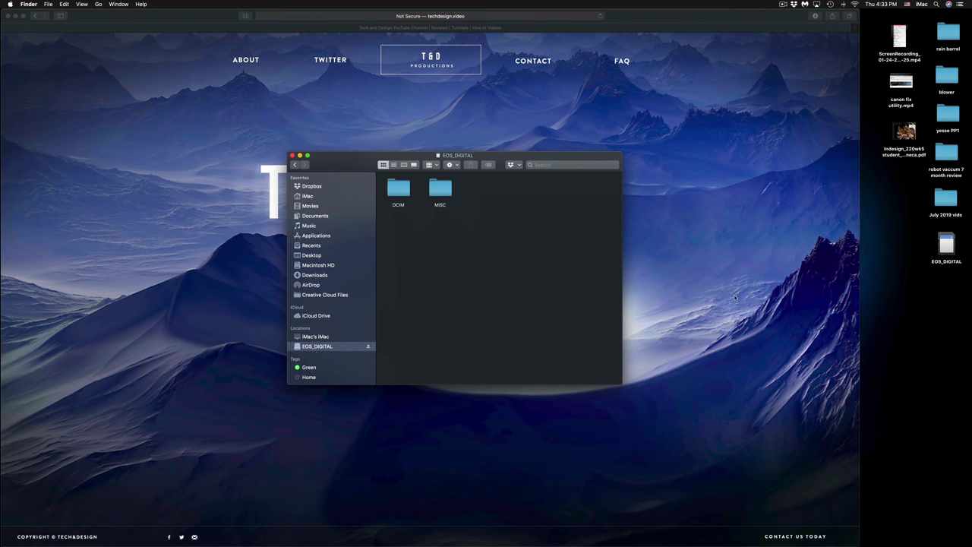
pyautogui.click(927, 282)
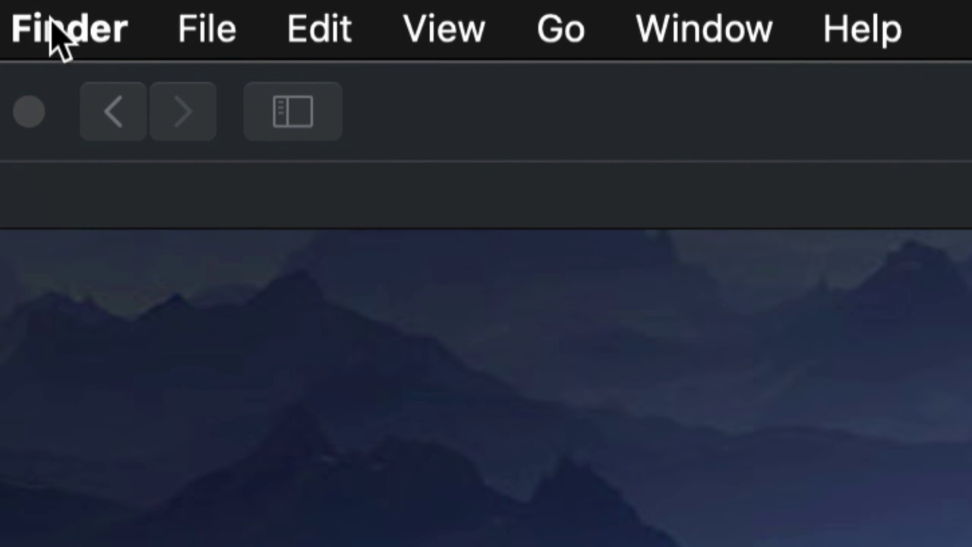
pyautogui.click(55, 29)
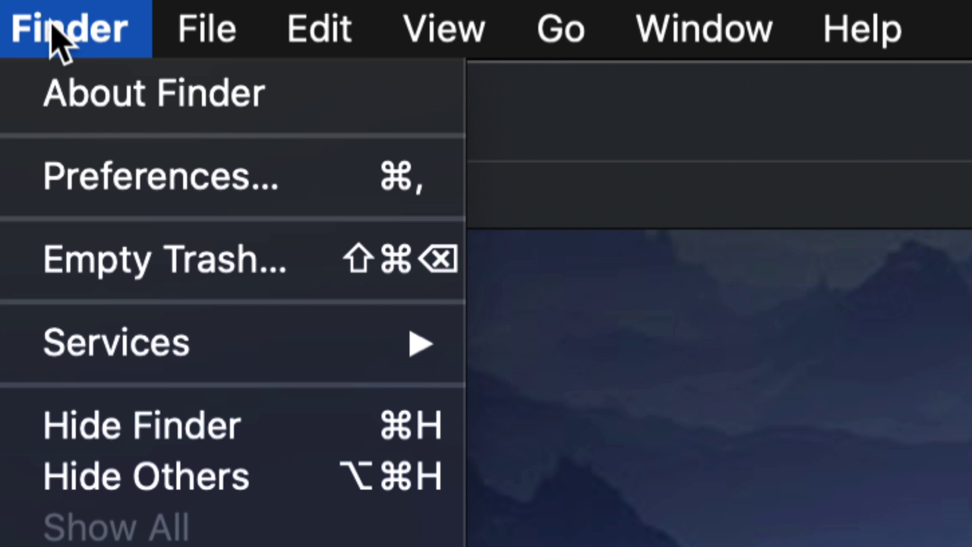
pyautogui.click(187, 176)
pyautogui.moveTo(562, 259); pyautogui.dragTo(564, 137)
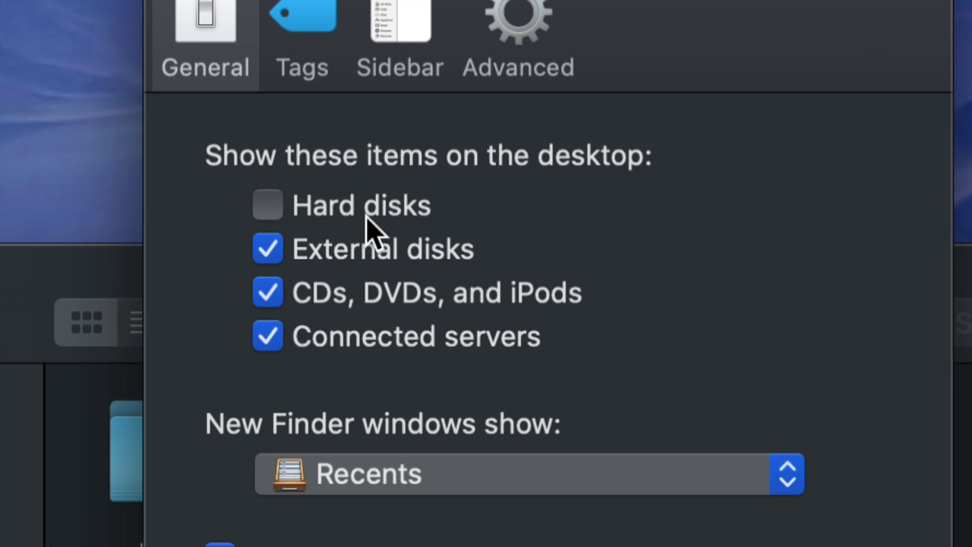
pyautogui.click(269, 206)
pyautogui.click(267, 207)
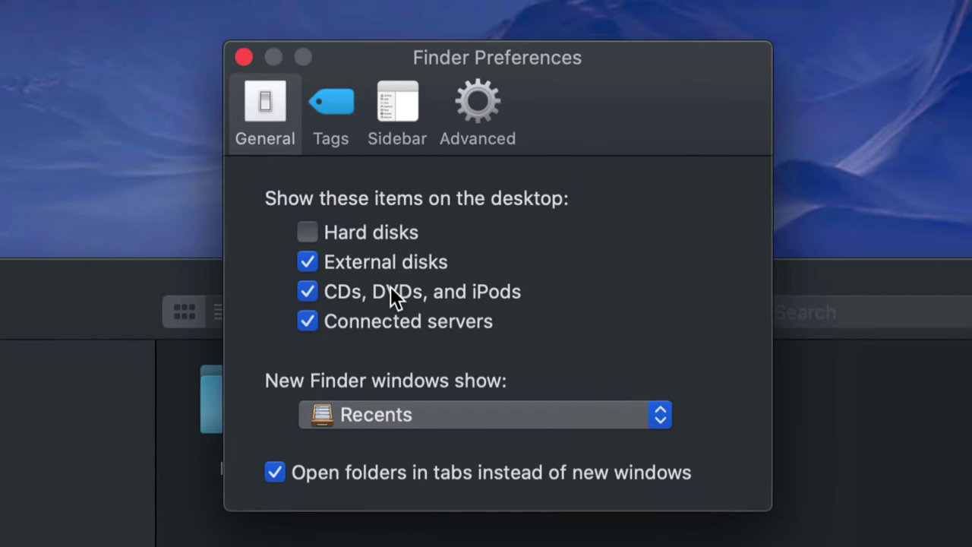
pyautogui.click(243, 57)
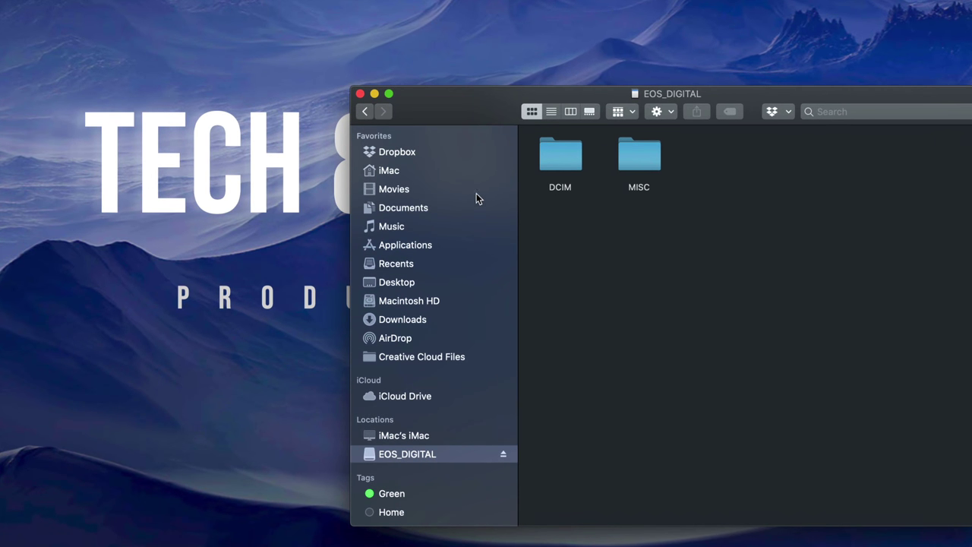
# Step: Search Spotlight for "disk utility" and open Disk Utility
pyautogui.moveTo(470, 114); pyautogui.dragTo(382, 57)
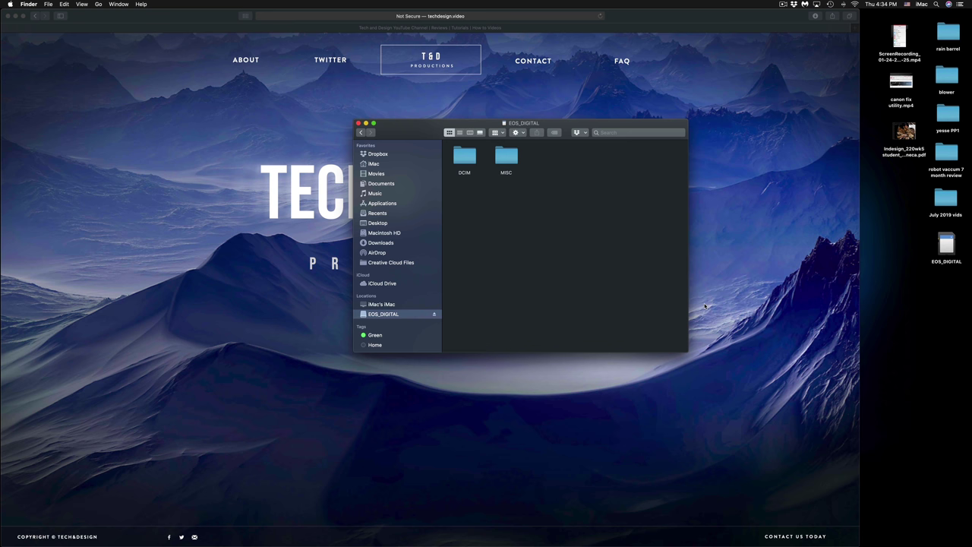
pyautogui.moveTo(707, 541)
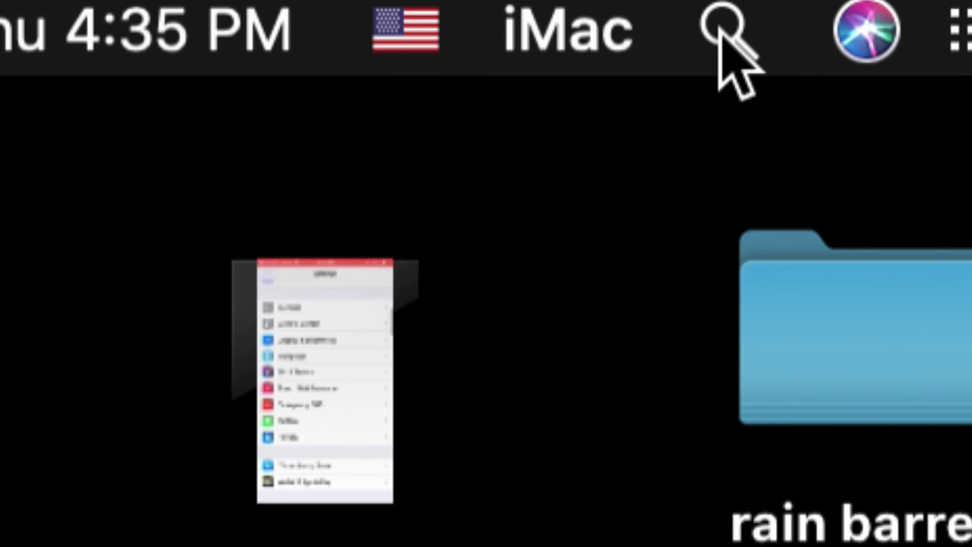
pyautogui.click(721, 49)
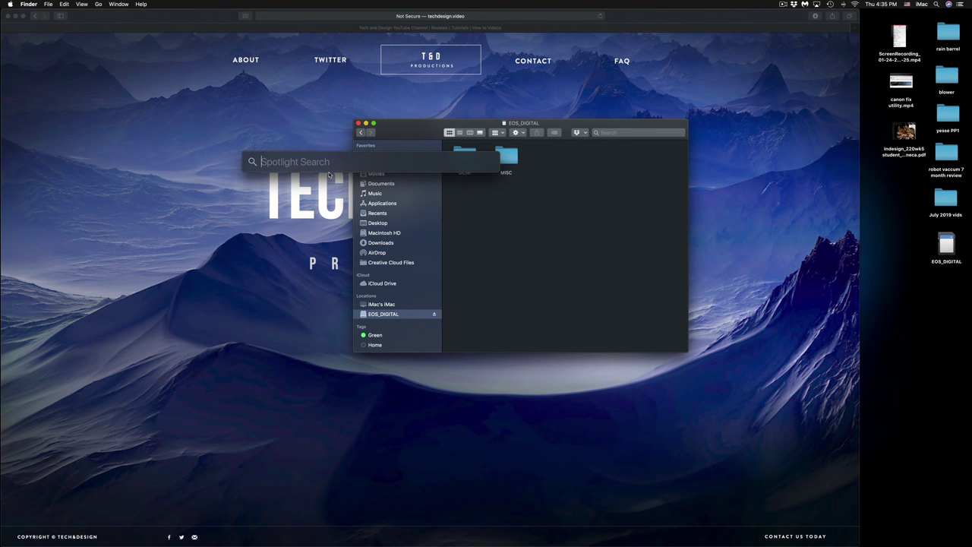
pyautogui.write('disk utilit')
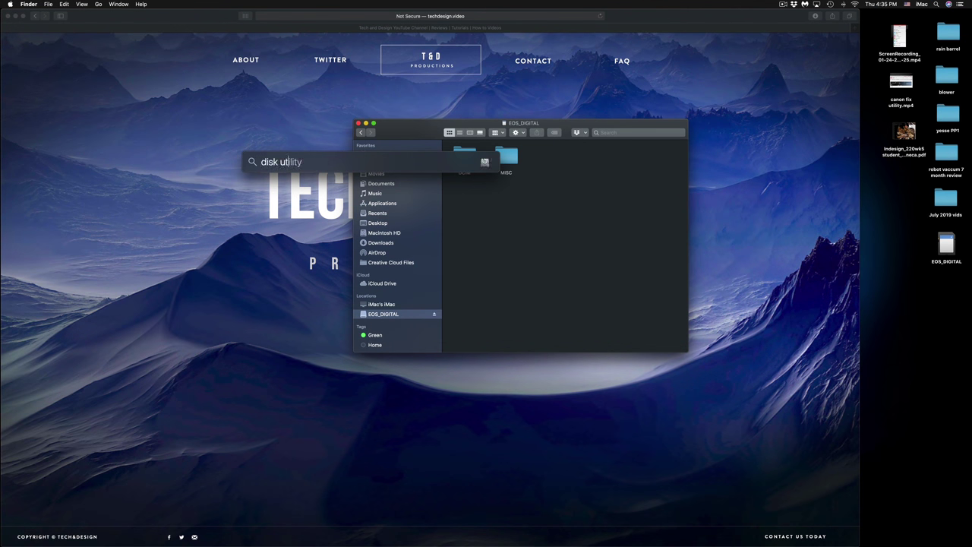
pyautogui.write('y')
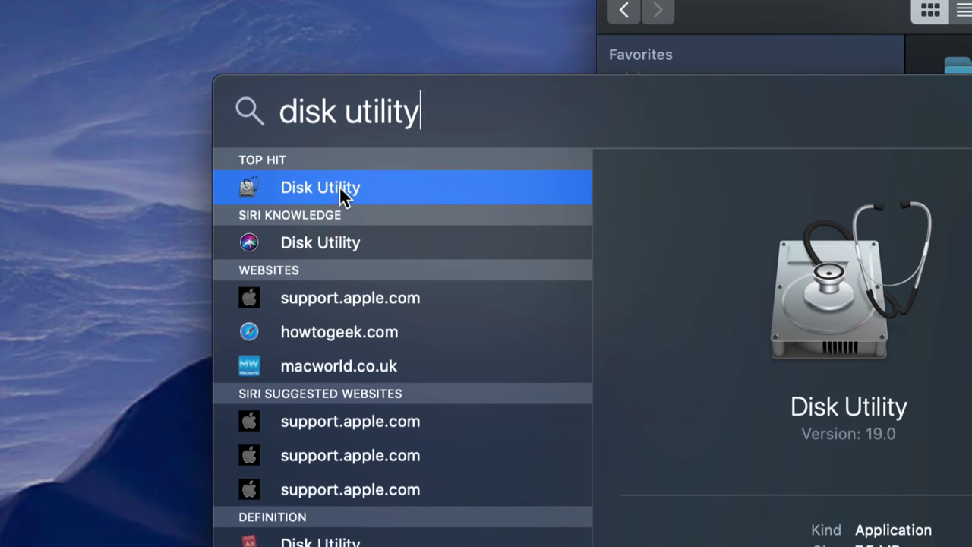
pyautogui.click(335, 193)
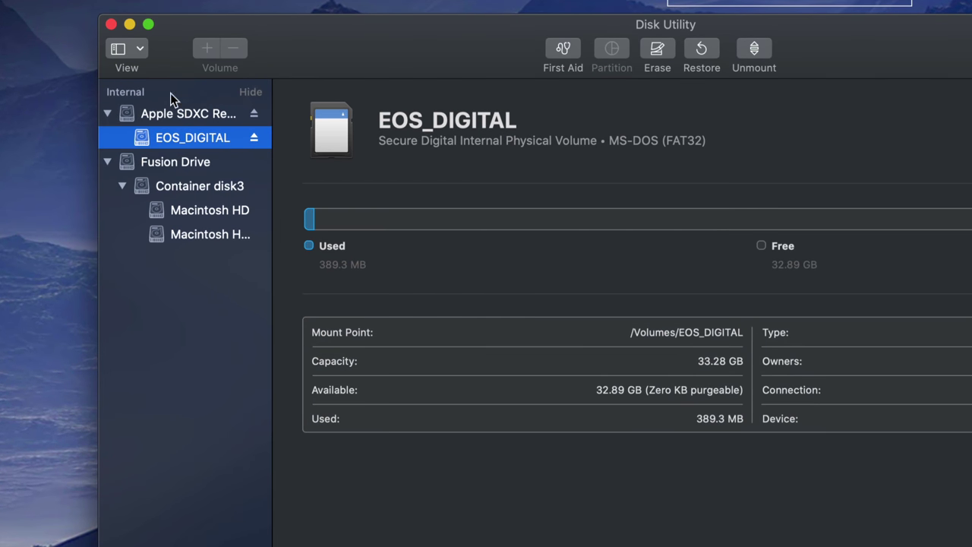
# Step: Limit the Disk Utility sidebar to volumes only, and switch it back to showing all devices
pyautogui.click(133, 49)
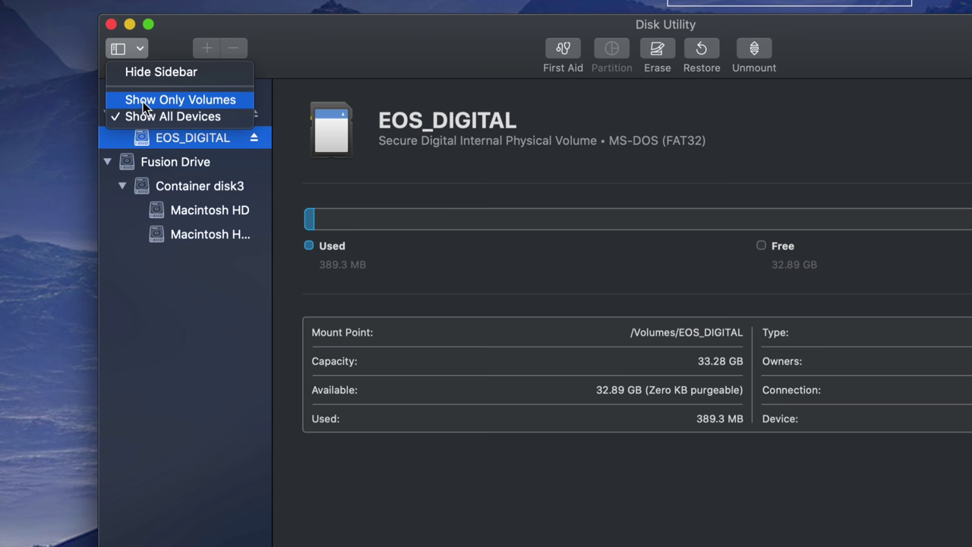
pyautogui.click(131, 101)
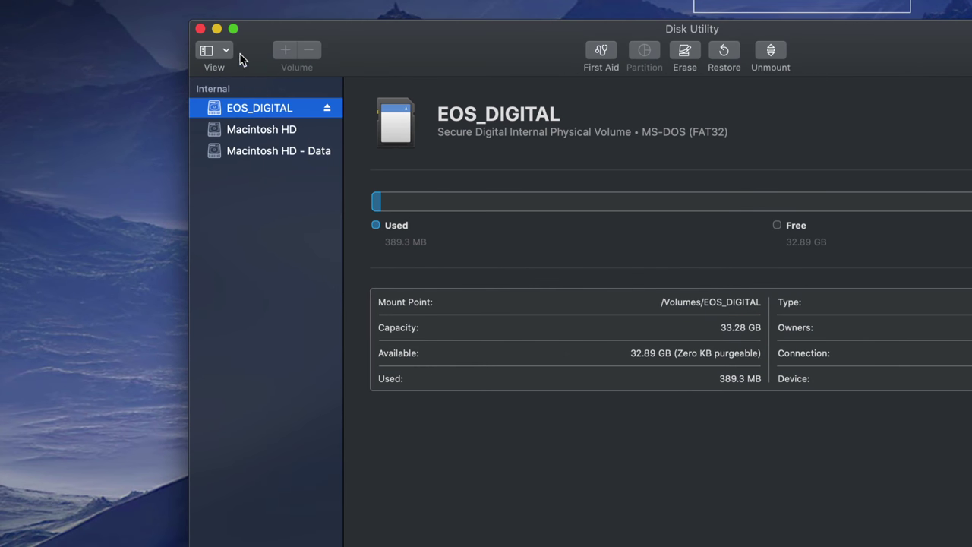
pyautogui.click(226, 50)
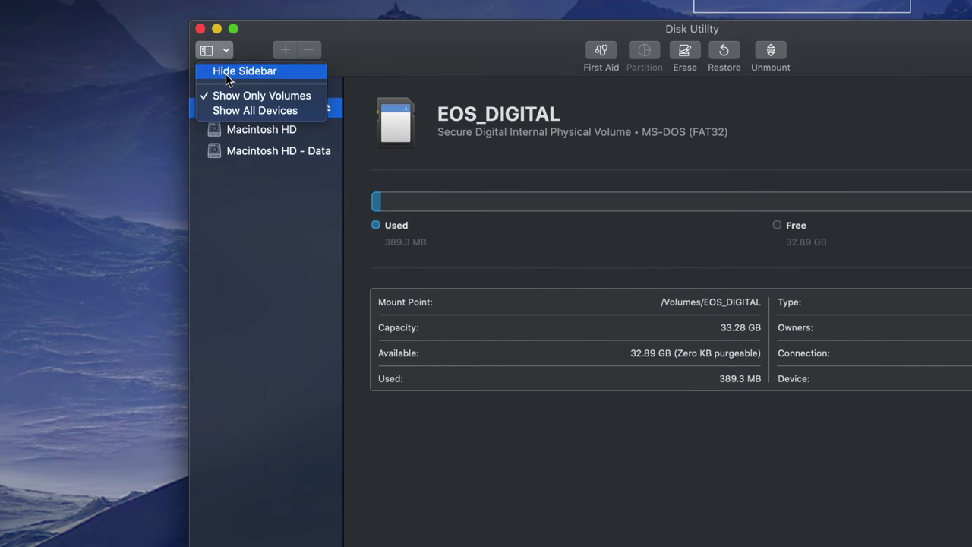
pyautogui.click(238, 113)
# Step: Examine the details of the Apple SDXC Reader, its EOS_DIGITAL volume and the Fusion Drive
pyautogui.click(254, 111)
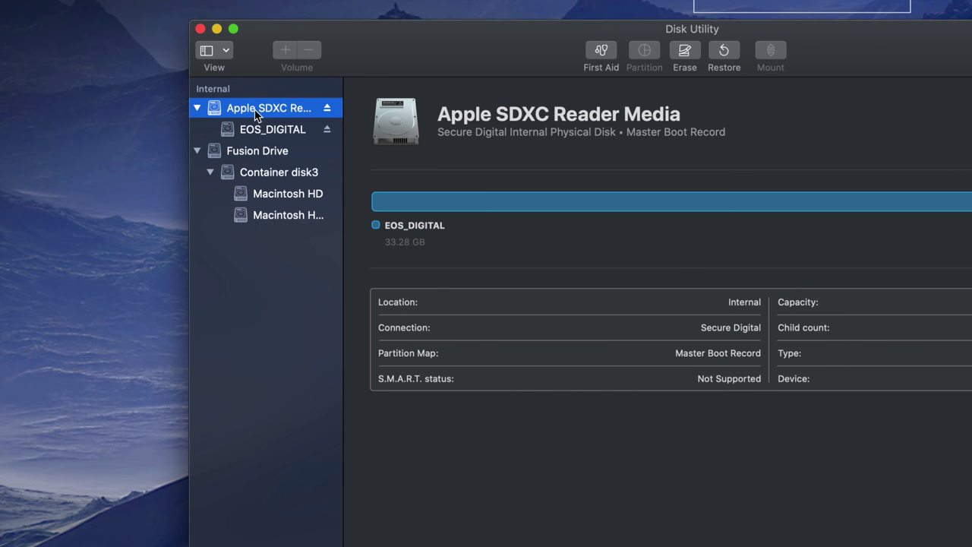
pyautogui.click(263, 131)
pyautogui.click(265, 113)
pyautogui.click(271, 131)
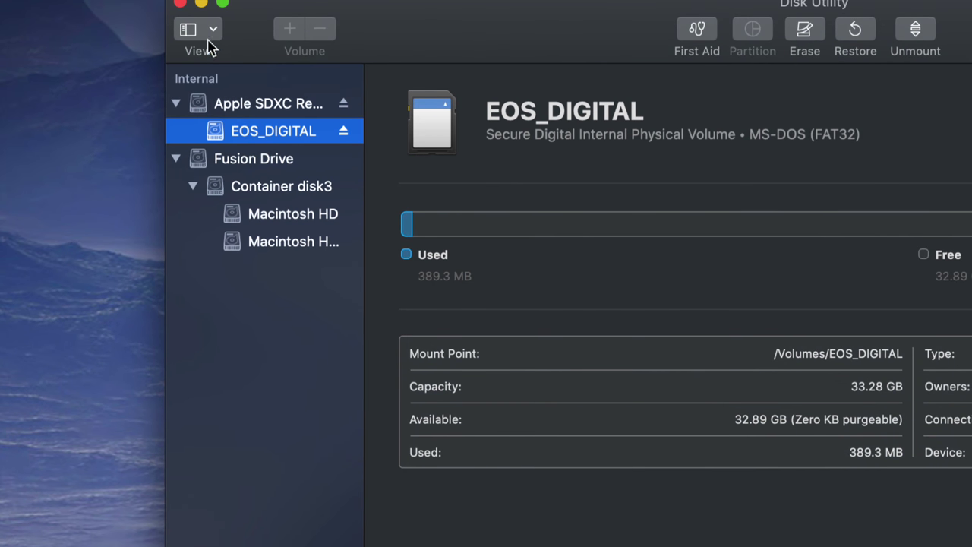
pyautogui.click(267, 167)
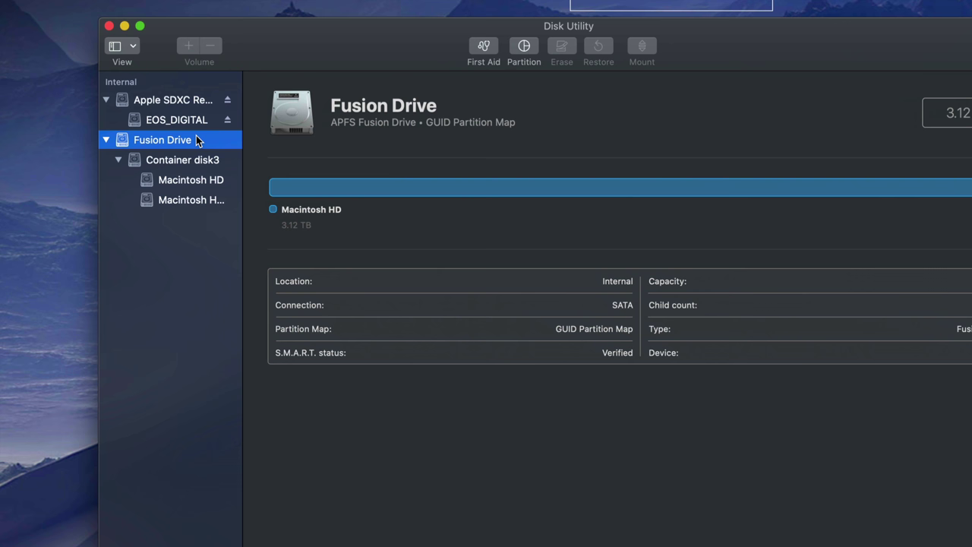
pyautogui.click(186, 123)
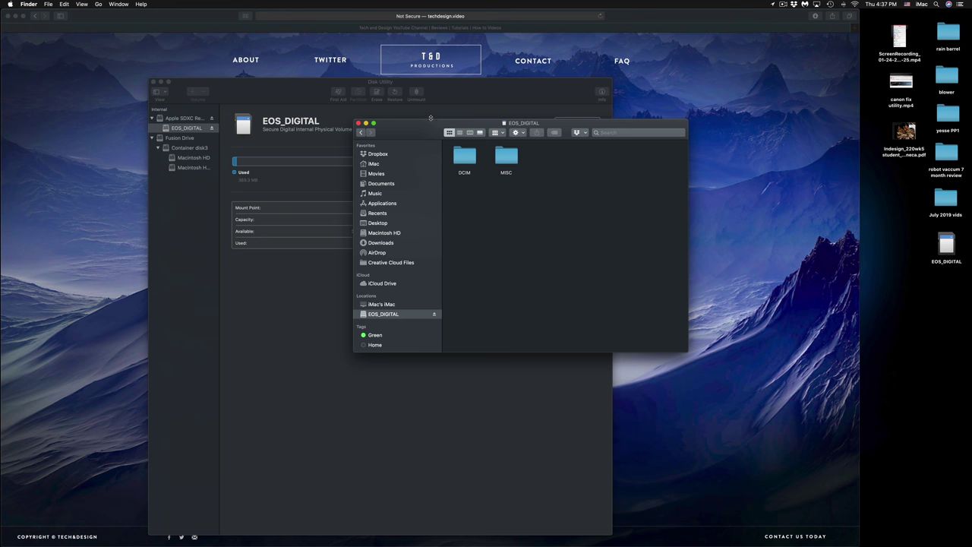
# Step: Switch to the EOS_DIGITAL window in Finder and open the 100CANON folder inside DCIM
pyautogui.moveTo(427, 127); pyautogui.dragTo(408, 126)
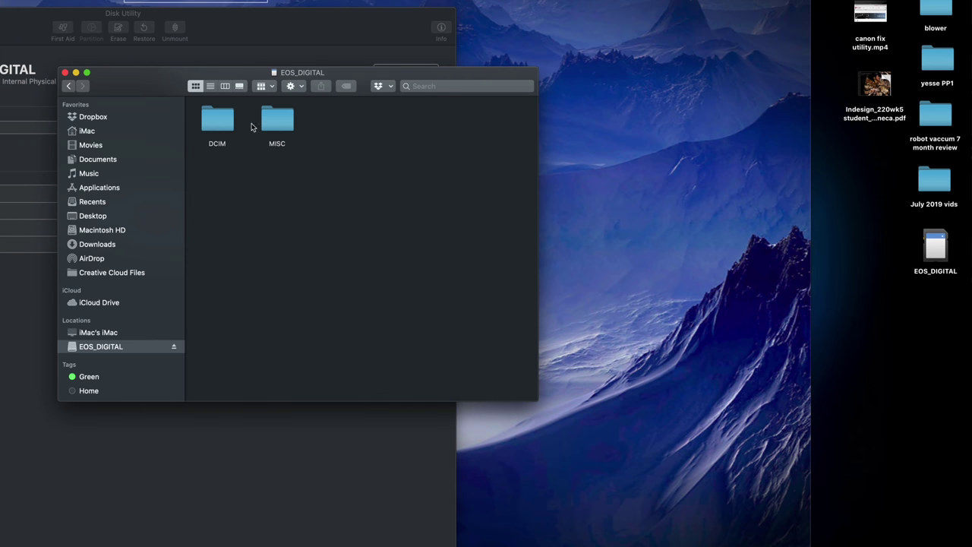
pyautogui.moveTo(130, 72); pyautogui.dragTo(336, 104)
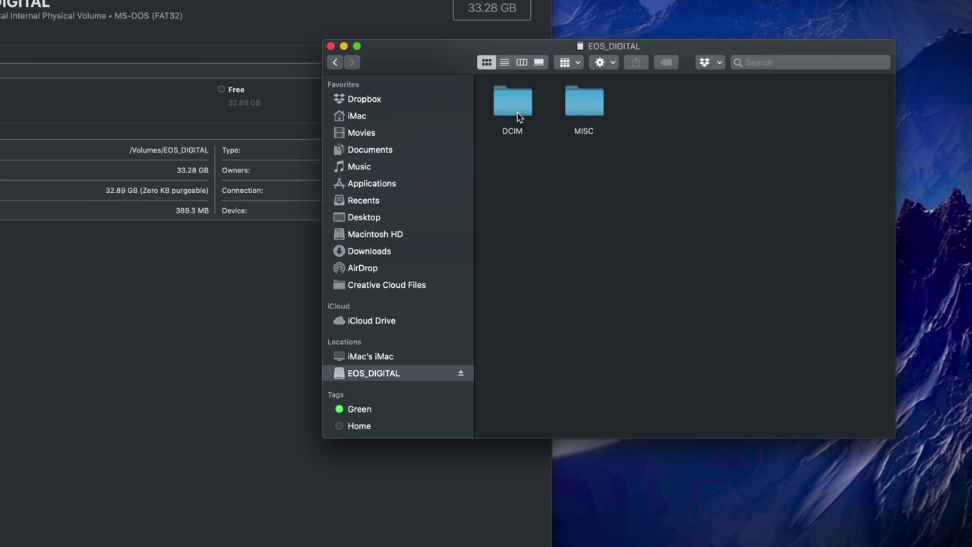
pyautogui.moveTo(672, 48); pyautogui.dragTo(646, 73)
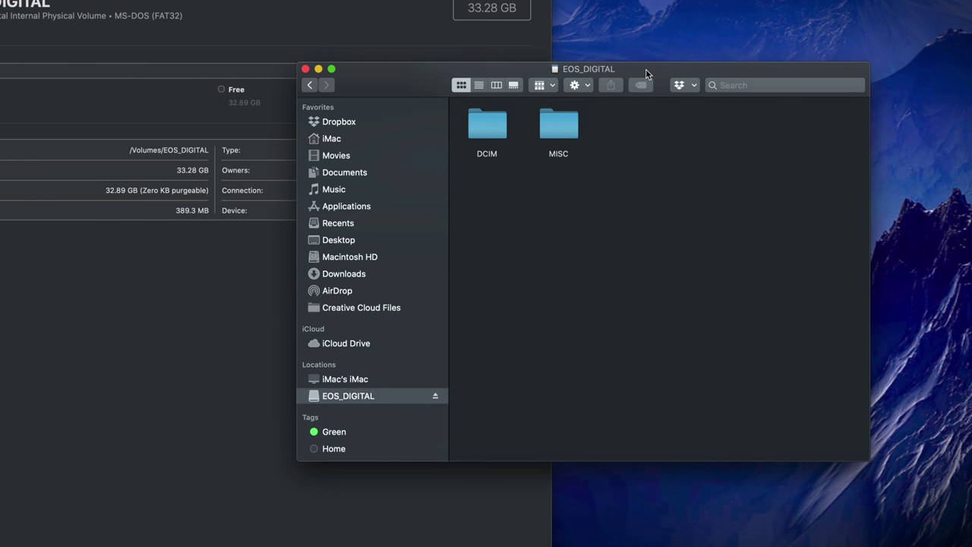
pyautogui.doubleClick(496, 125)
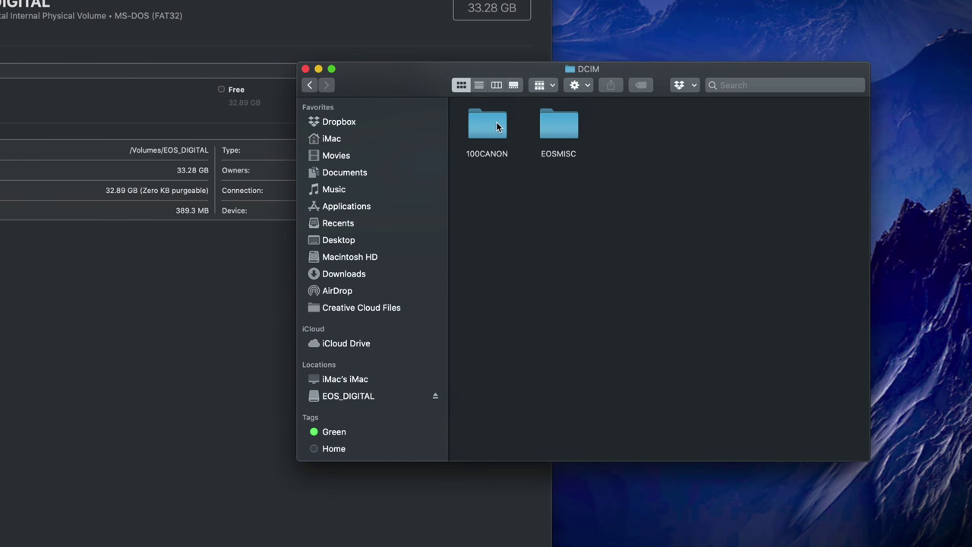
pyautogui.doubleClick(496, 125)
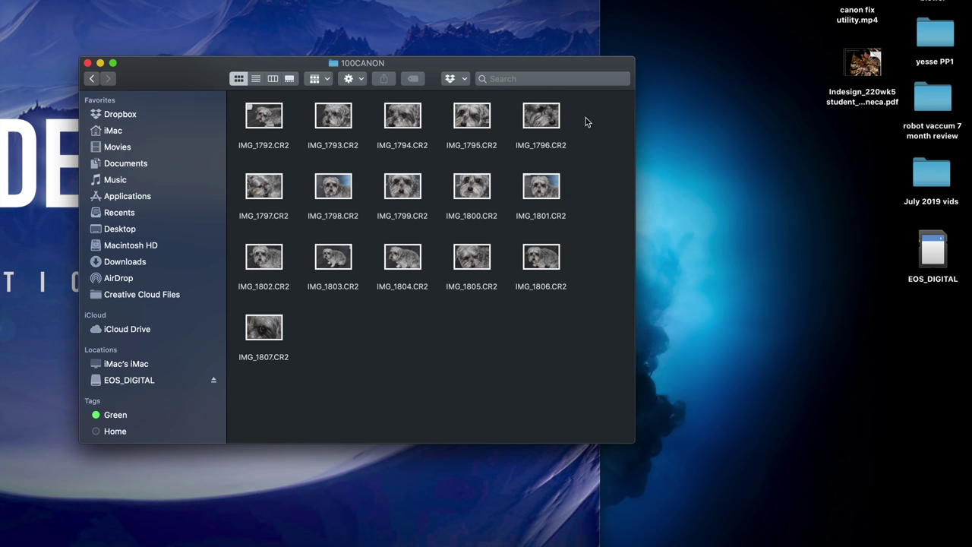
# Step: Copy the photos IMG_1805.CR2 and IMG_1806.CR2 from the 100CANON folder to the desktop
pyautogui.moveTo(585, 120); pyautogui.dragTo(261, 371)
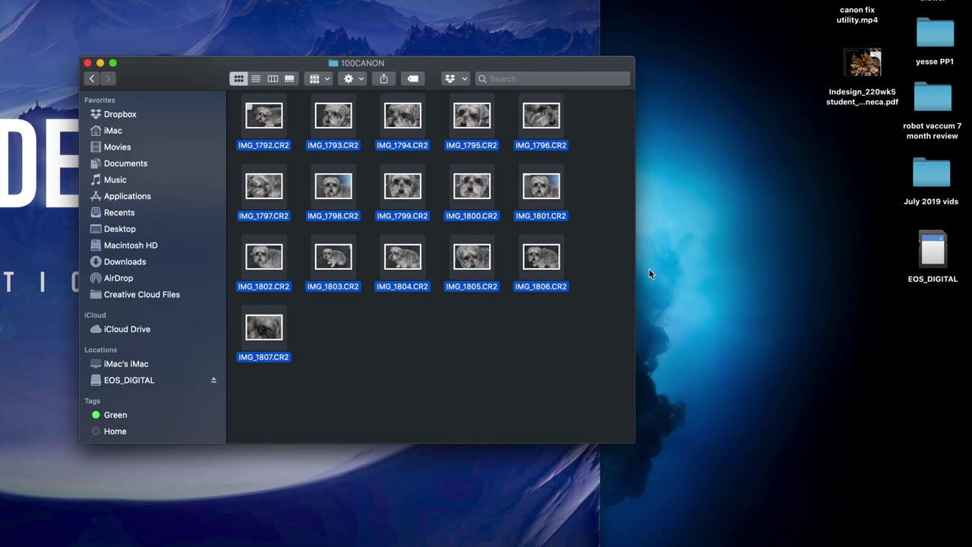
pyautogui.click(582, 289)
pyautogui.moveTo(589, 245); pyautogui.dragTo(736, 221)
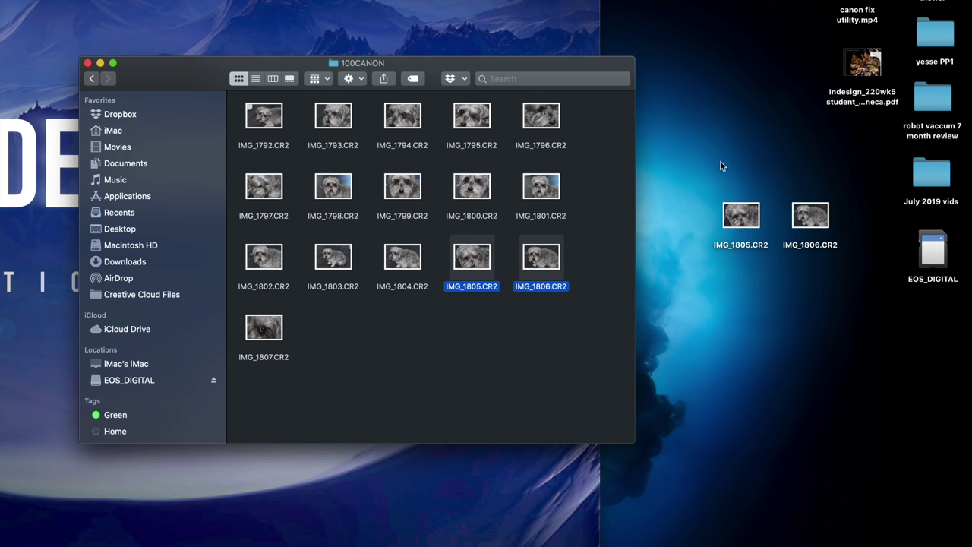
# Step: Create a new folder on the desktop and move the two copied photos into it
pyautogui.rightClick(704, 139)
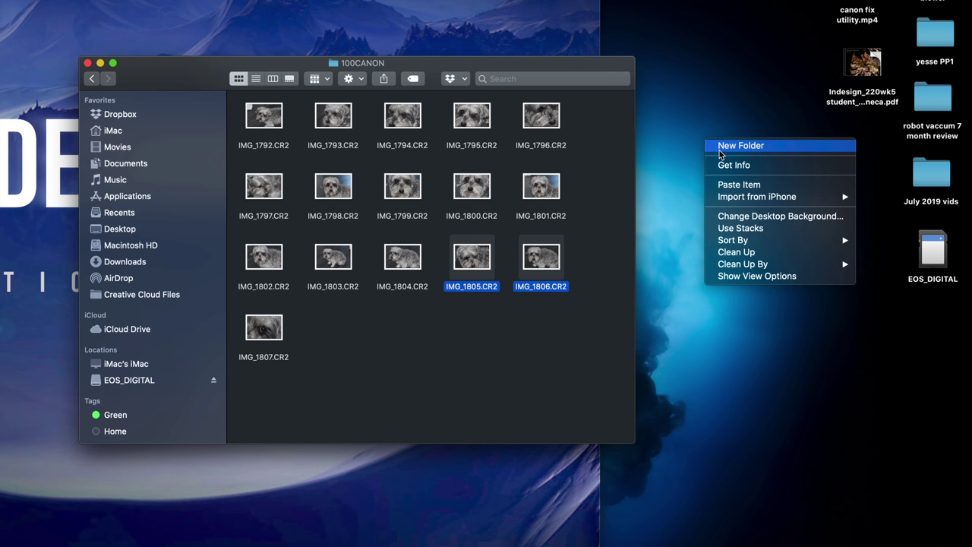
pyautogui.click(721, 146)
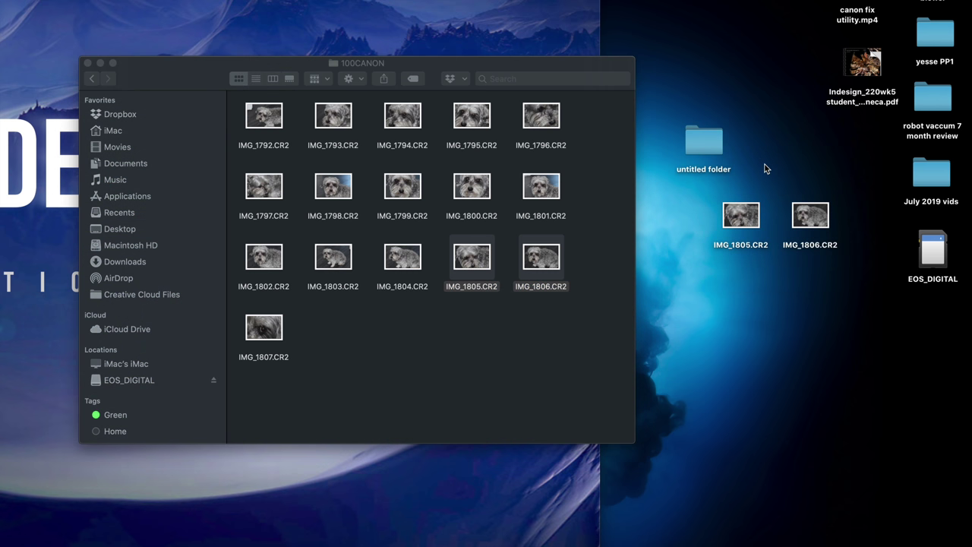
pyautogui.moveTo(841, 251); pyautogui.dragTo(713, 195)
pyautogui.moveTo(739, 229); pyautogui.dragTo(710, 150)
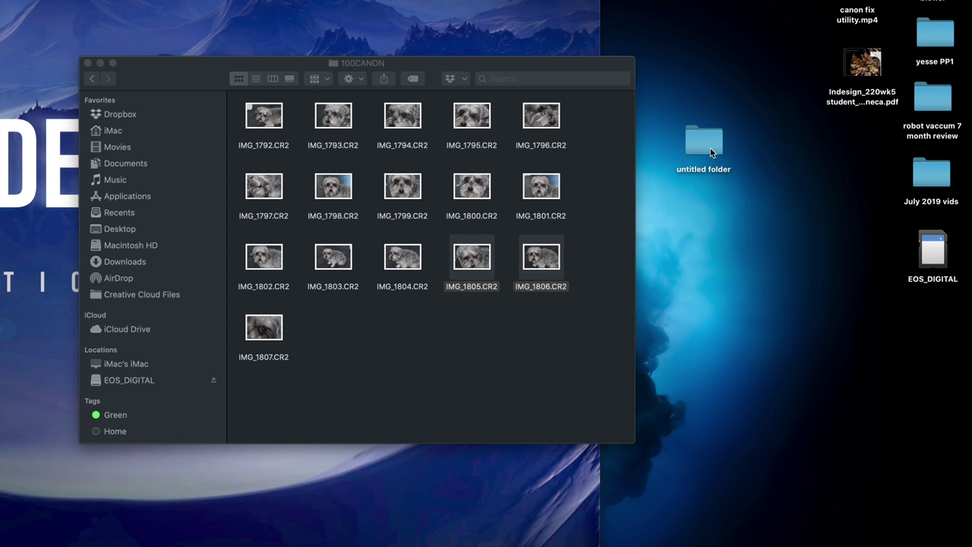
pyautogui.click(553, 308)
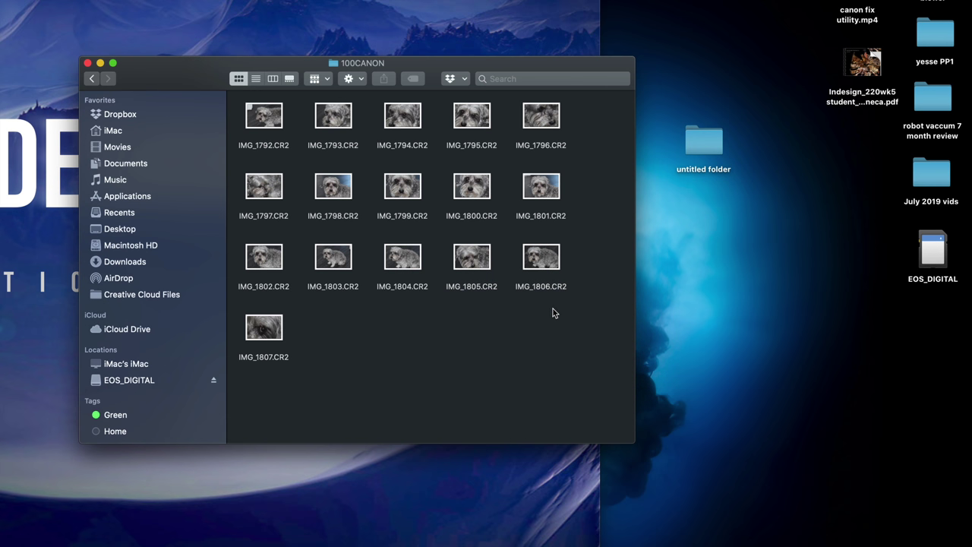
pyautogui.moveTo(553, 308); pyautogui.dragTo(478, 262)
pyautogui.rightClick(472, 258)
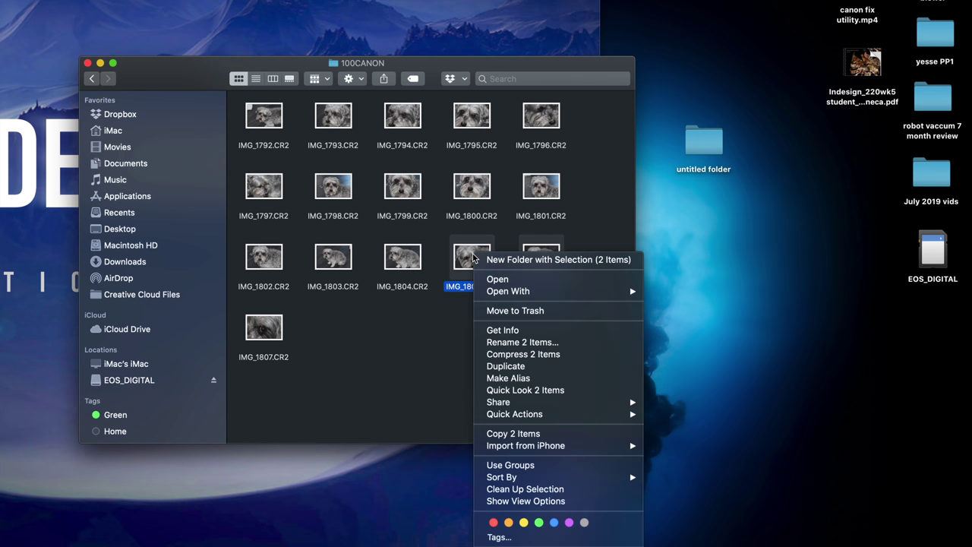
pyautogui.click(406, 313)
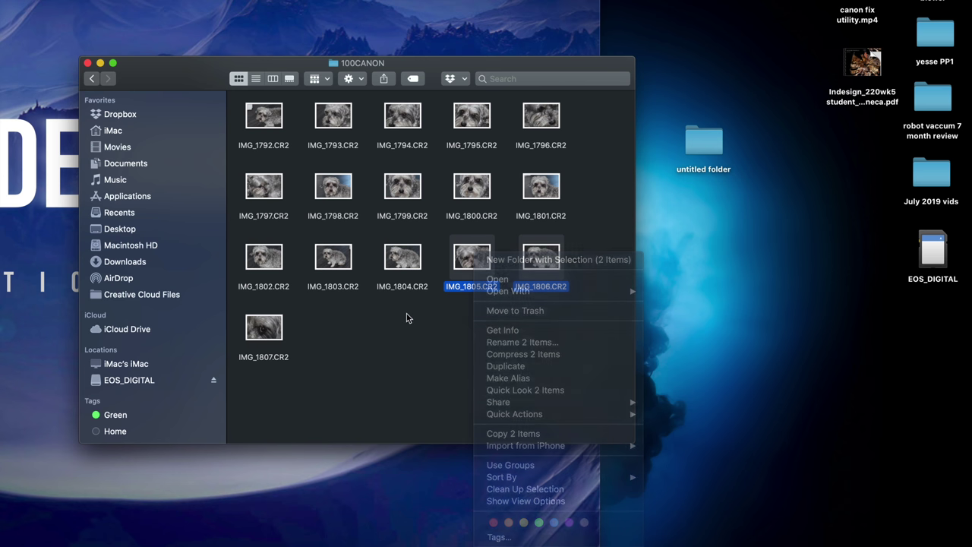
pyautogui.click(538, 338)
# Step: Copy the photo IMG_1806.CR2 in the 100CANON folder to the clipboard
pyautogui.click(549, 265)
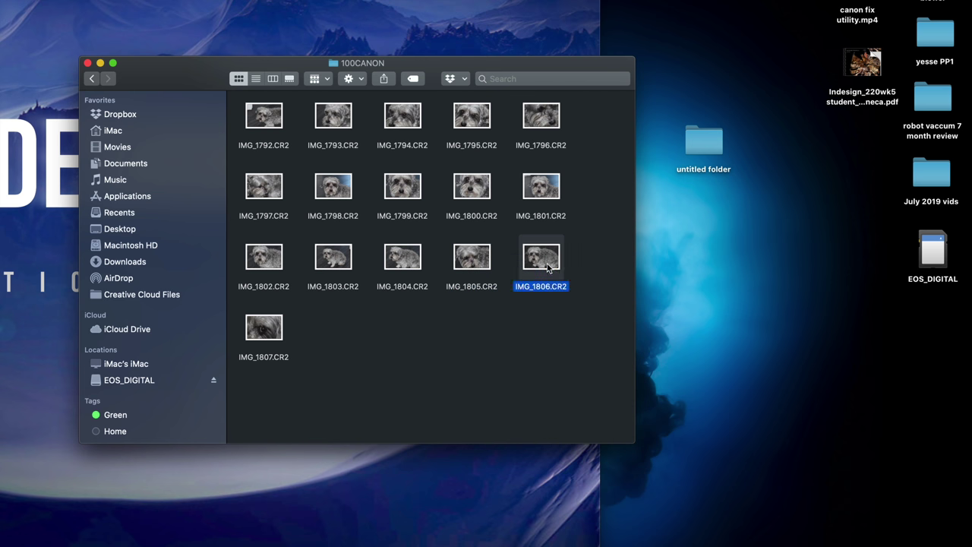
pyautogui.rightClick(548, 266)
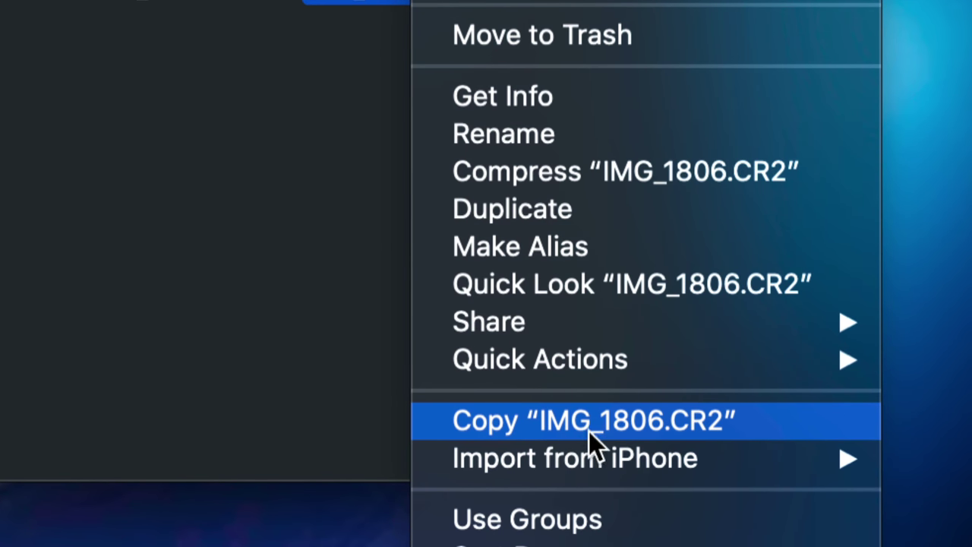
pyautogui.click(579, 426)
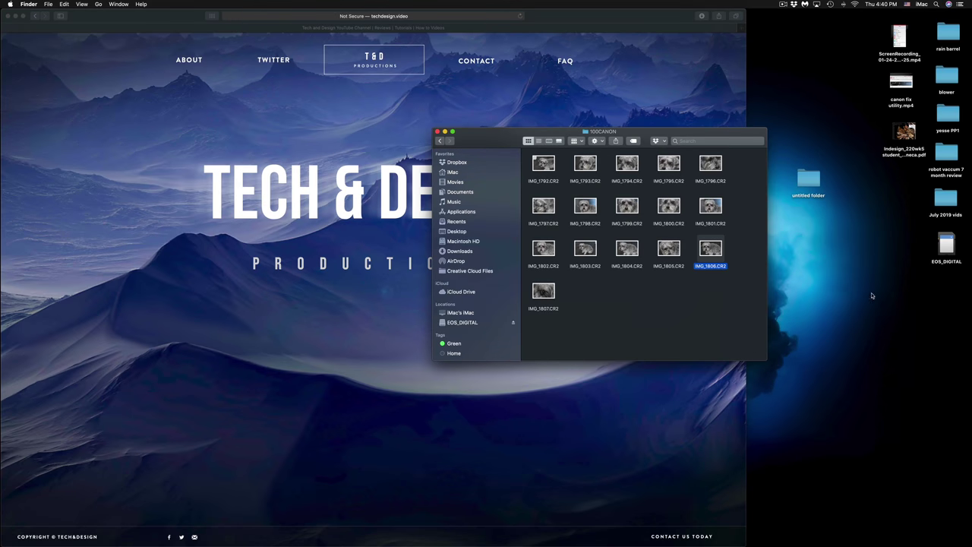
# Step: Paste the copied photo IMG_1806.CR2 onto the desktop and place it just below the untitled folder
pyautogui.click(871, 295)
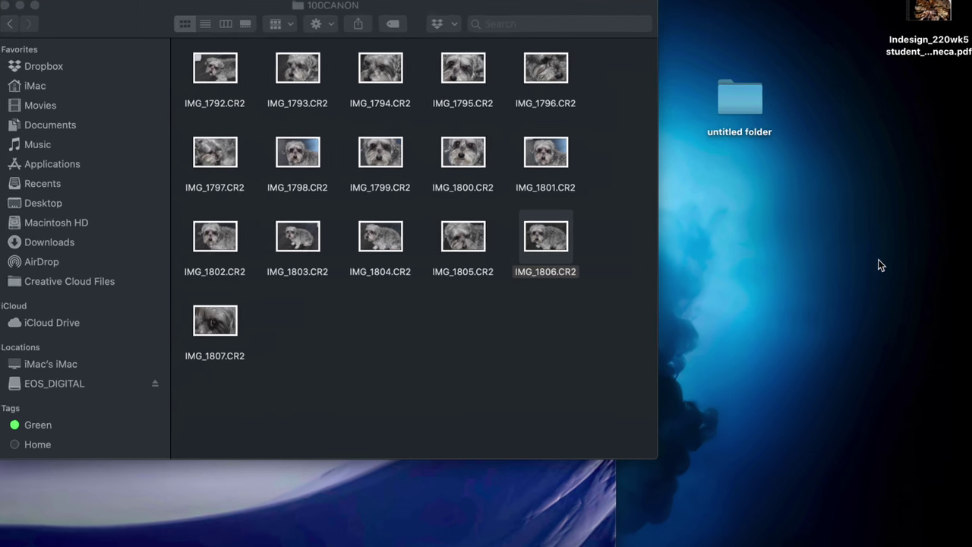
pyautogui.rightClick(777, 234)
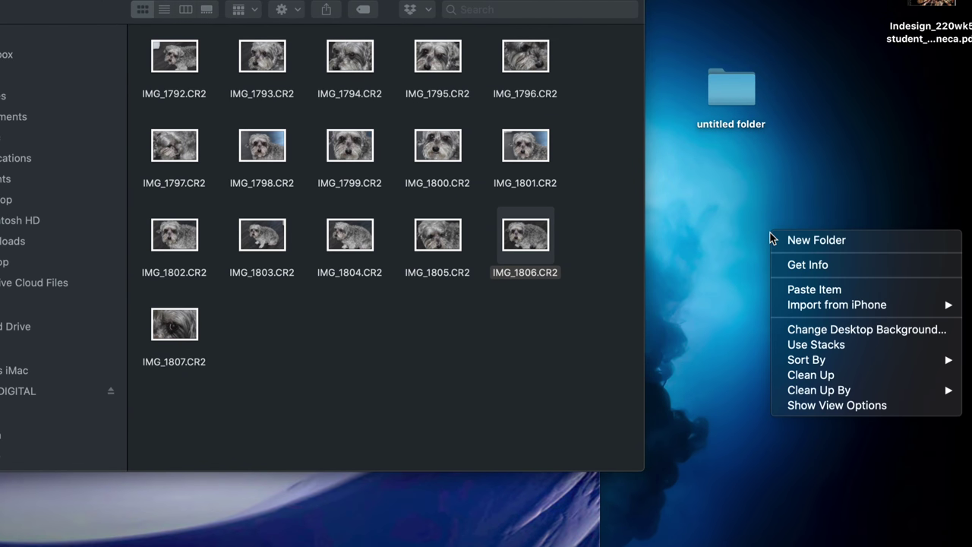
pyautogui.click(828, 293)
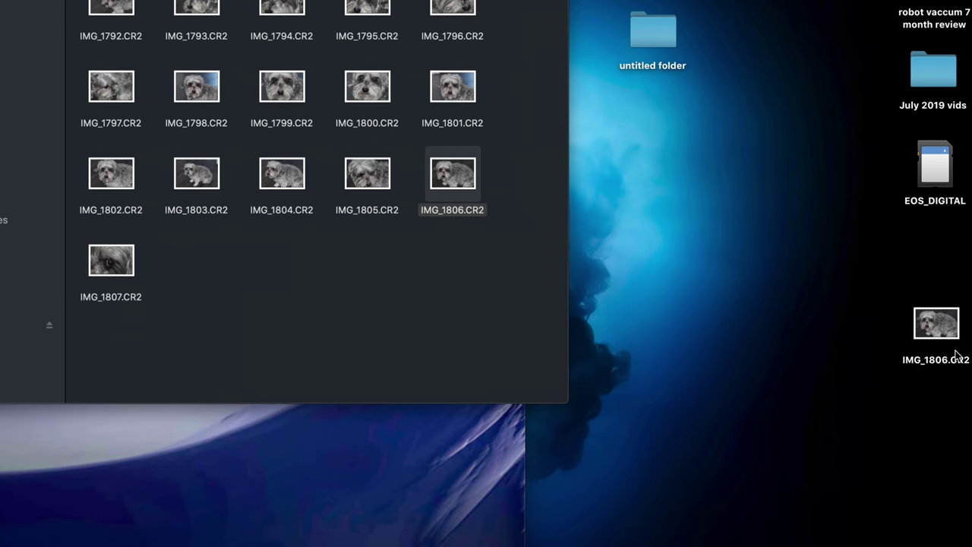
pyautogui.moveTo(956, 355); pyautogui.dragTo(675, 121)
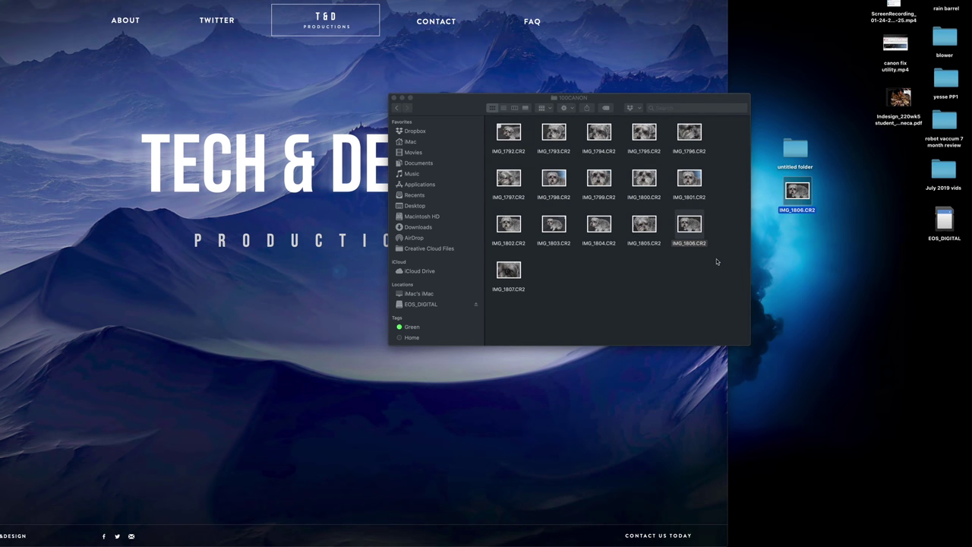
# Step: Copy IMG_1802.CR2 and IMG_1803.CR2 from the 100CANON folder to the desktop and place them below IMG_1806.CR2
pyautogui.click(505, 244)
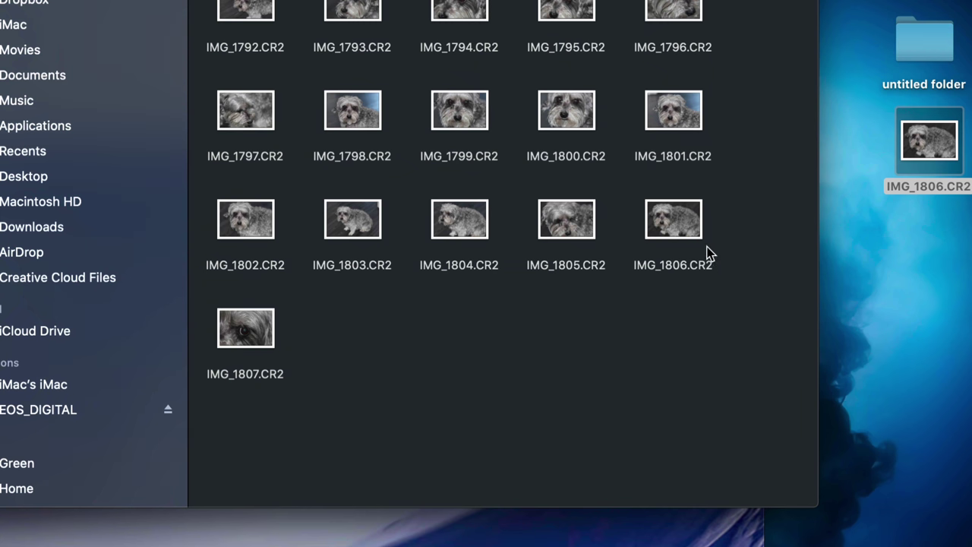
pyautogui.click(693, 233)
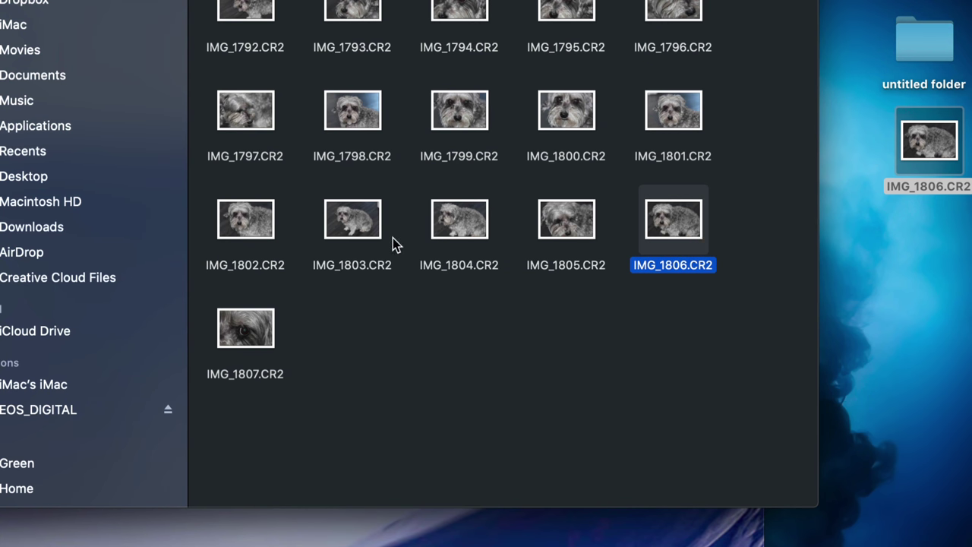
pyautogui.click(363, 222)
pyautogui.click(394, 216)
pyautogui.click(353, 217)
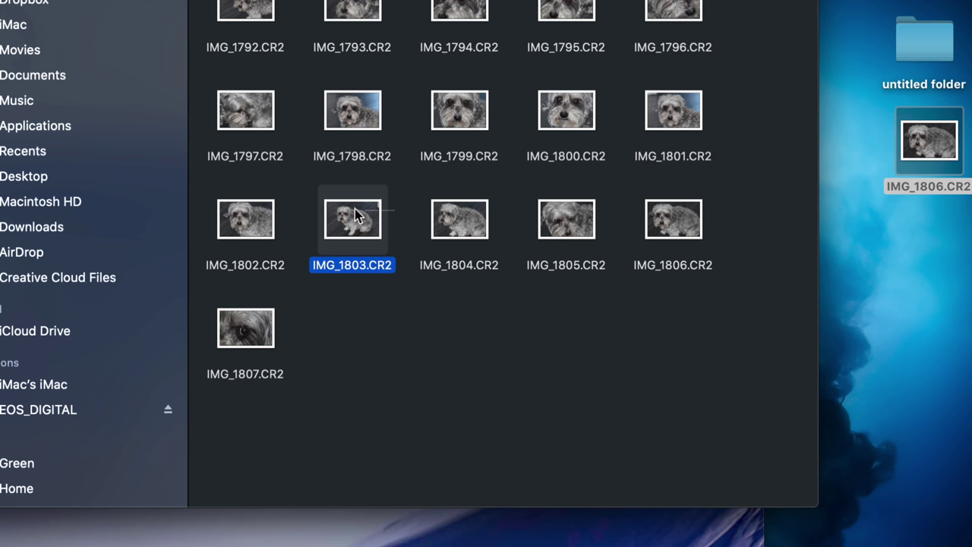
pyautogui.keyDown('super'); pyautogui.click(246, 219); pyautogui.keyUp('super')
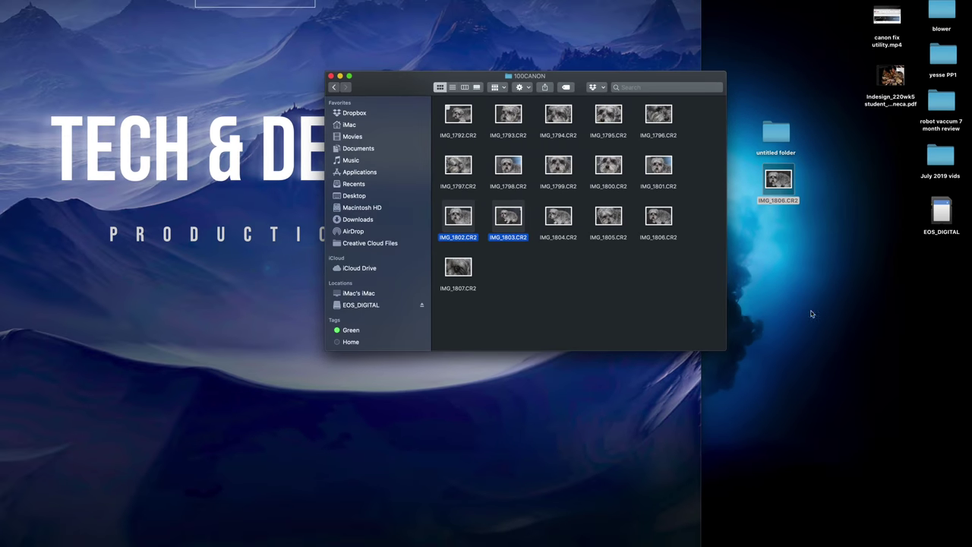
pyautogui.click(886, 327)
pyautogui.press('super+v')
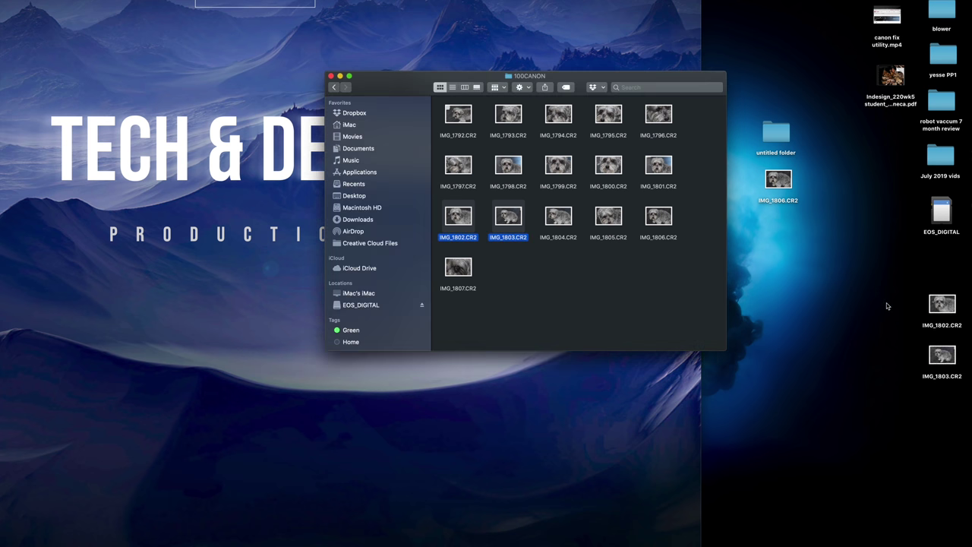
pyautogui.moveTo(886, 297); pyautogui.dragTo(965, 379)
pyautogui.moveTo(942, 304); pyautogui.dragTo(793, 240)
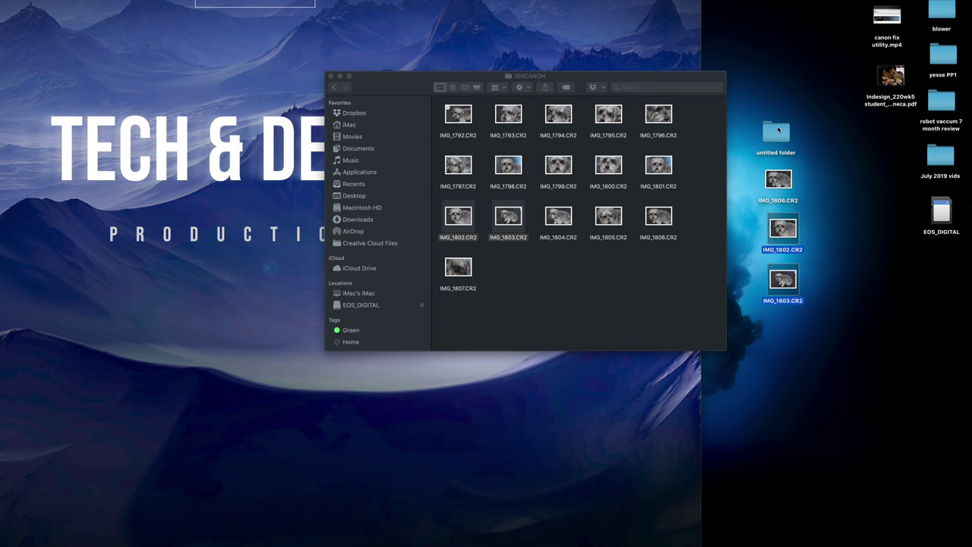
# Step: Paste the copied photos IMG_1802.CR2 and IMG_1803.CR2 into the untitled folder on the desktop and close its window
pyautogui.doubleClick(777, 130)
pyautogui.moveTo(582, 81); pyautogui.dragTo(470, 104)
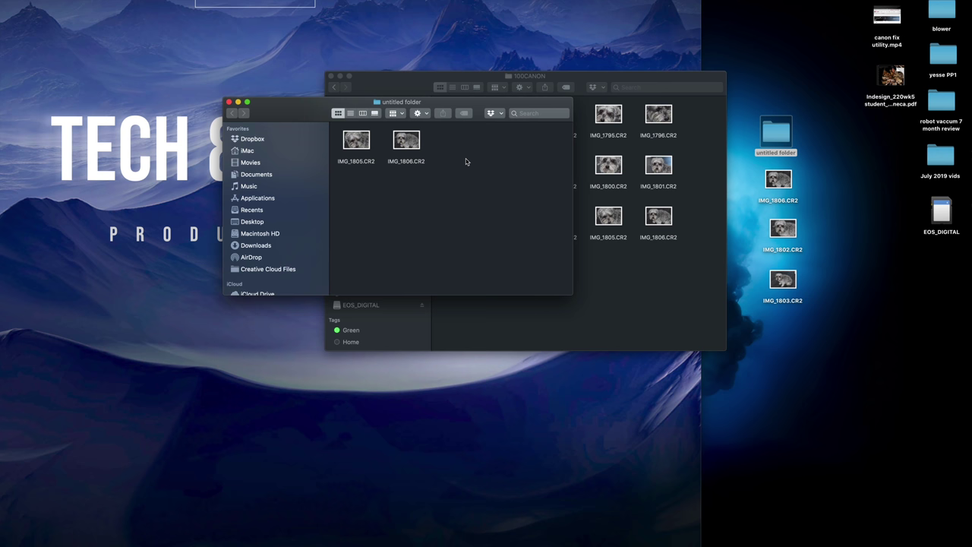
pyautogui.press('super+v')
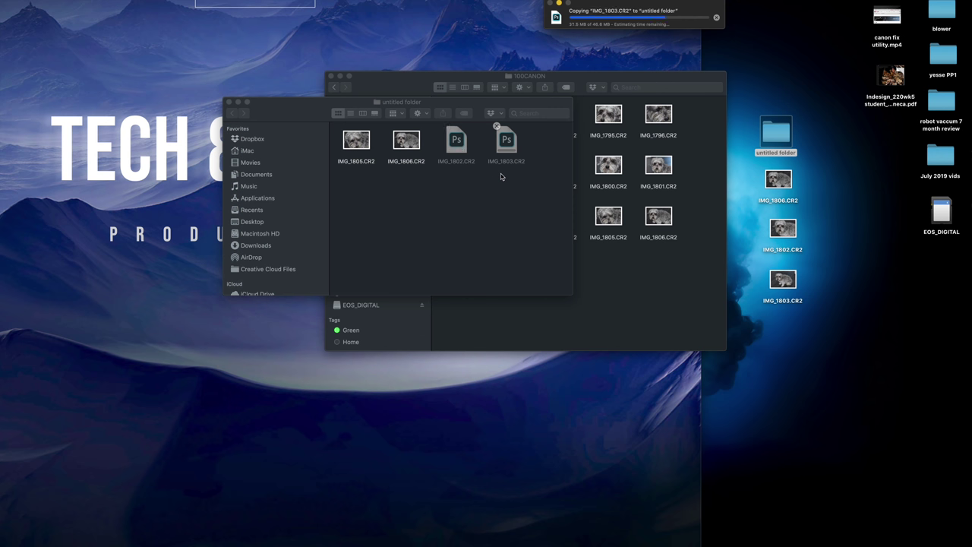
pyautogui.click(228, 101)
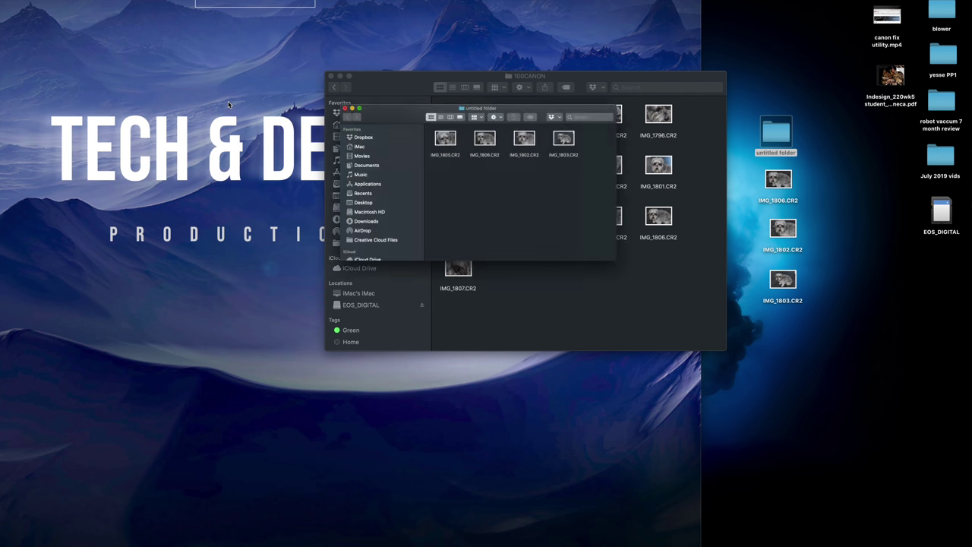
pyautogui.click(863, 296)
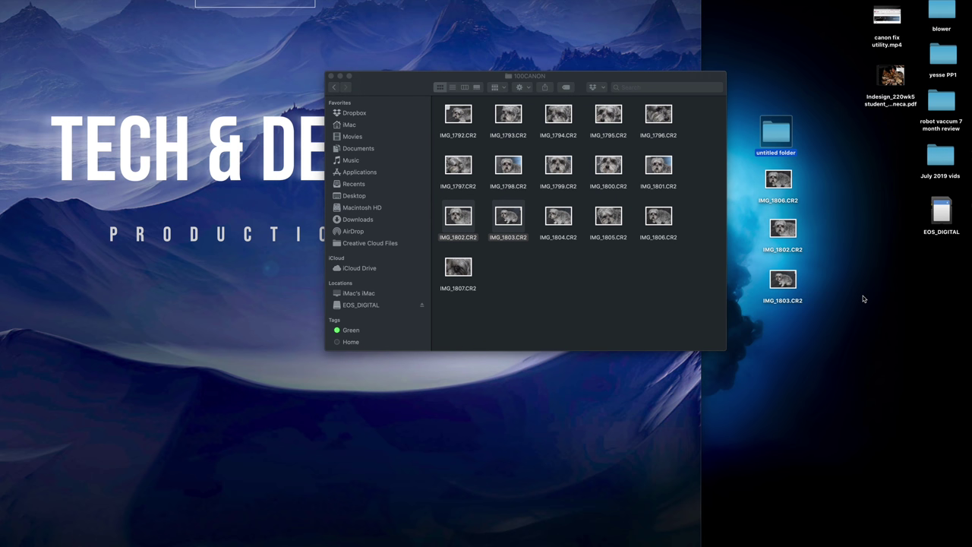
pyautogui.click(863, 295)
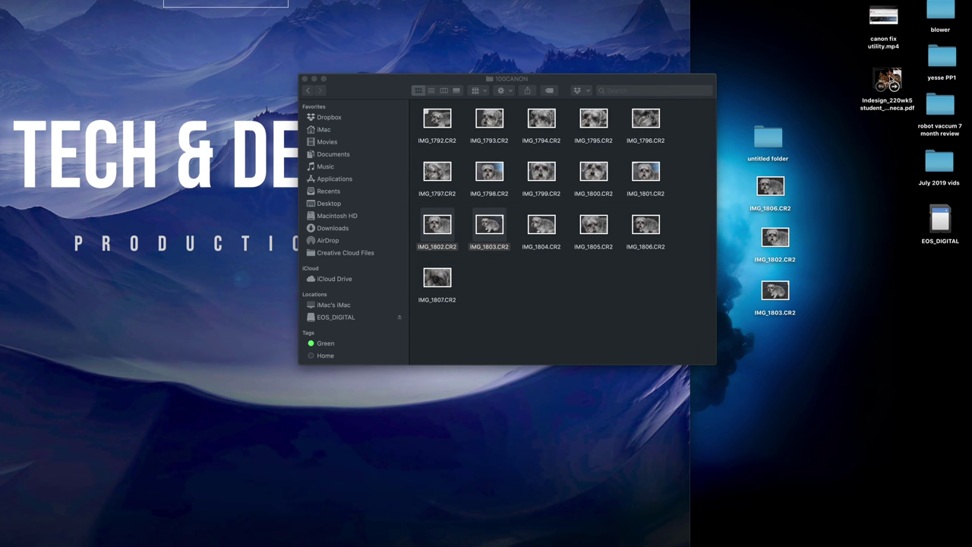
# Step: Move the Indesign_220wk5 student PDF to free desktop space and copy it into the SD card's 100CANON folder
pyautogui.moveTo(862, 74); pyautogui.dragTo(867, 168)
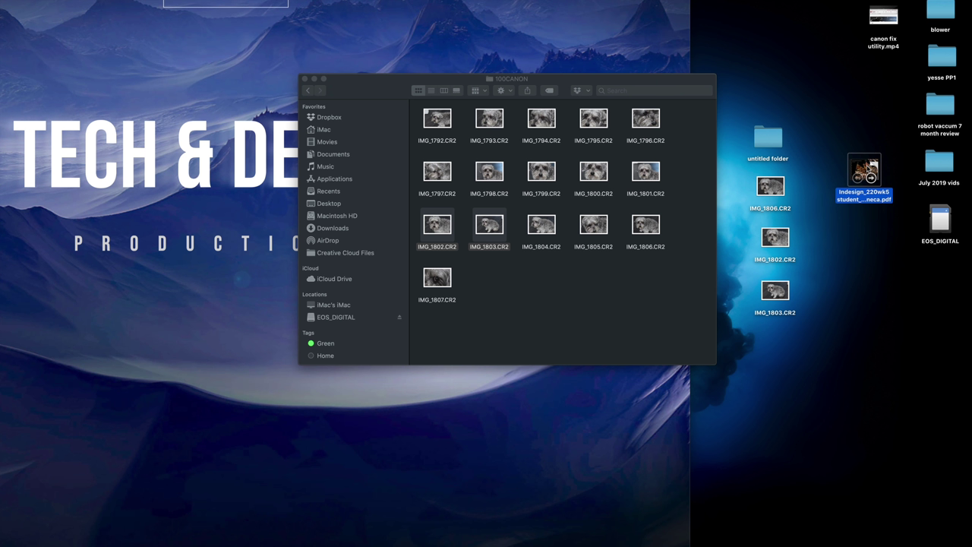
pyautogui.moveTo(868, 169); pyautogui.dragTo(544, 275)
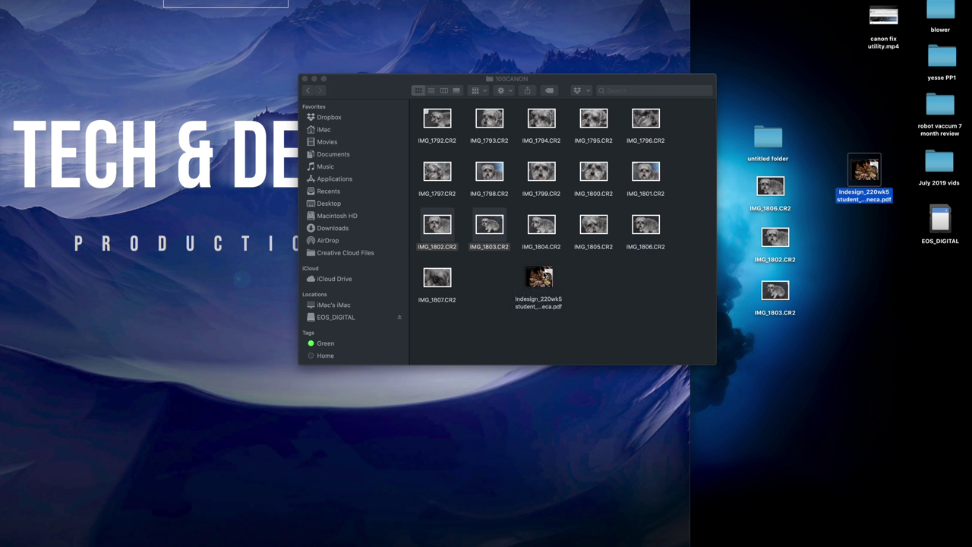
pyautogui.moveTo(866, 163)
pyautogui.click(608, 293)
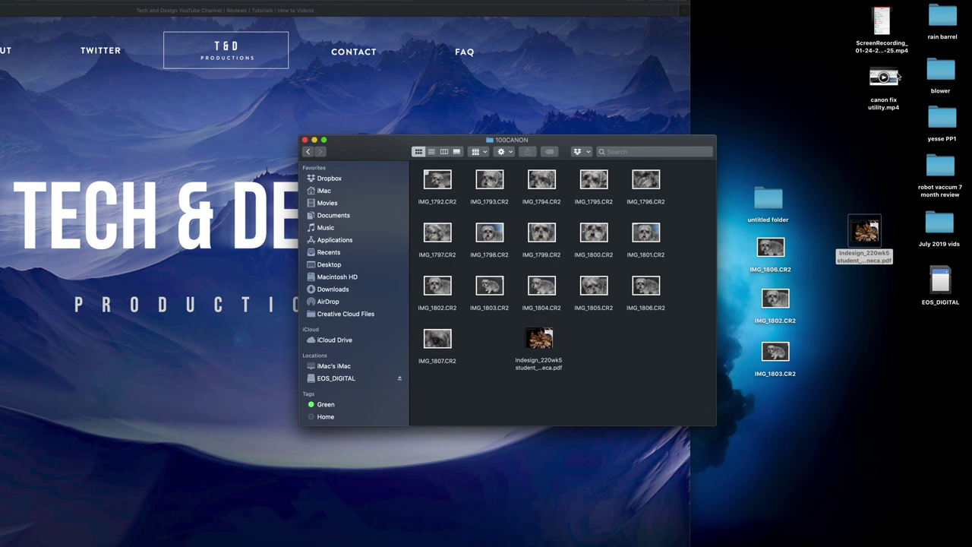
# Step: Copy the video canon fix utility.mp4 from the desktop into the 100CANON folder and move the copy progress window over the folder
pyautogui.click(894, 15)
pyautogui.moveTo(896, 76); pyautogui.dragTo(628, 339)
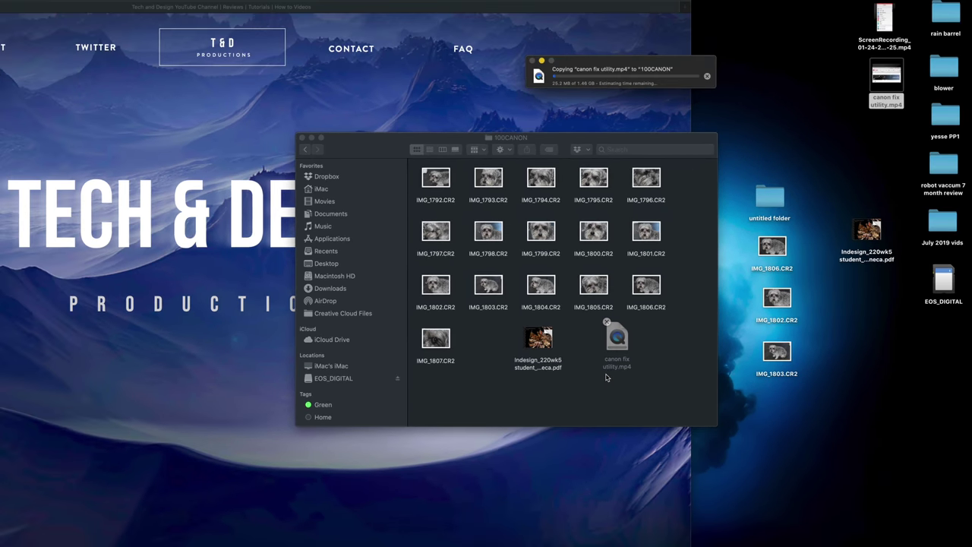
pyautogui.moveTo(678, 66); pyautogui.dragTo(641, 269)
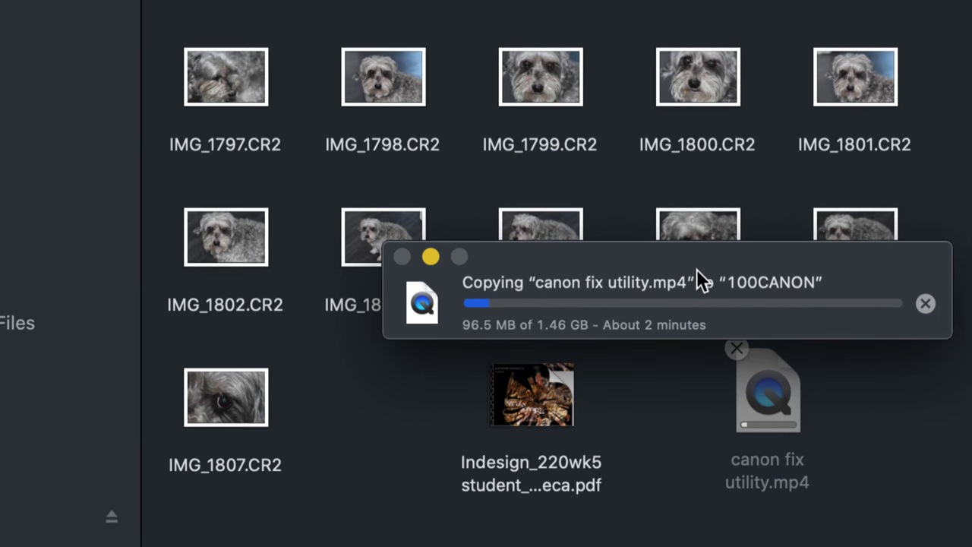
pyautogui.moveTo(670, 278); pyautogui.dragTo(544, 261)
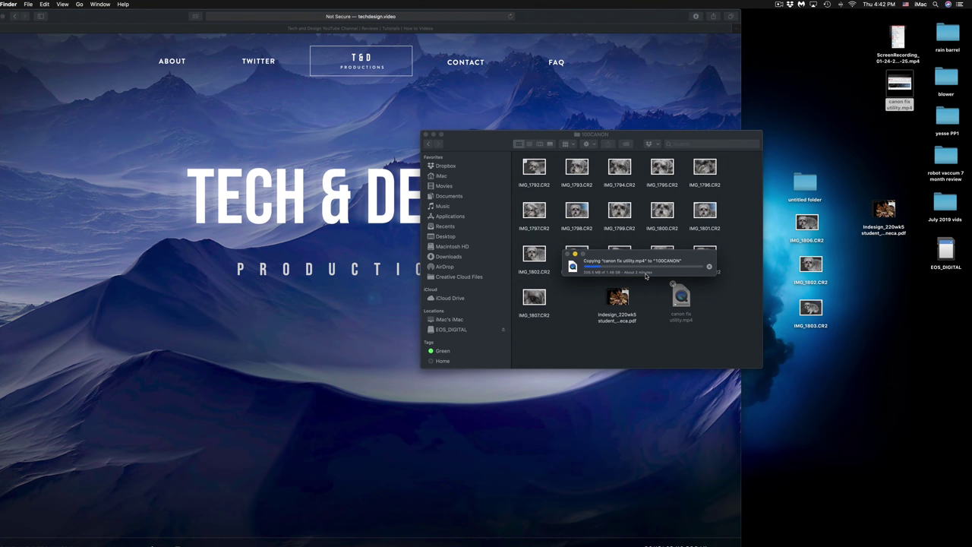
pyautogui.press('u')
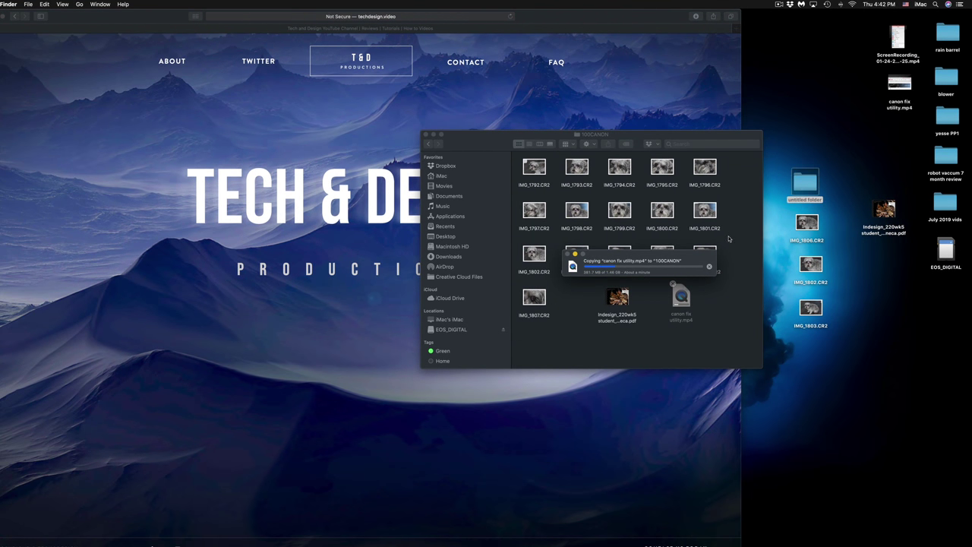
pyautogui.click(728, 238)
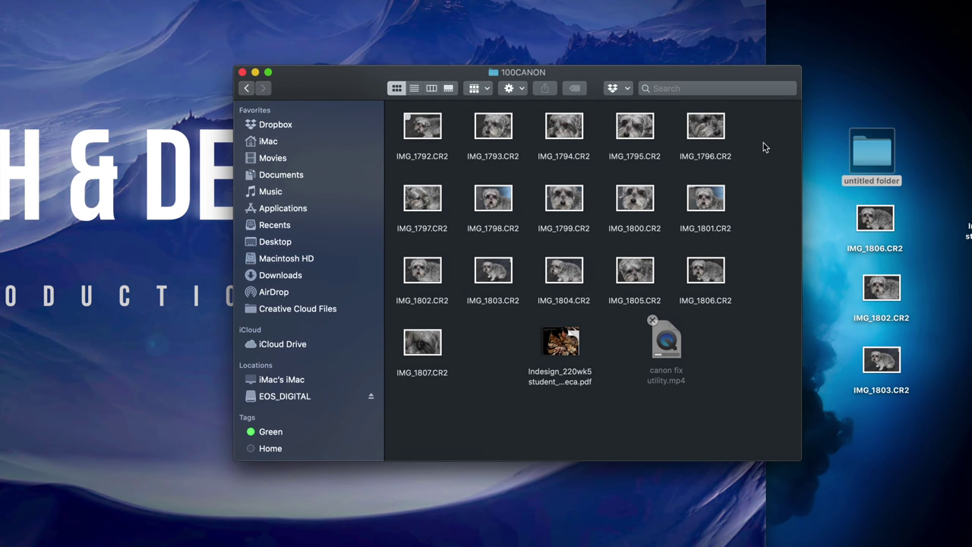
pyautogui.moveTo(764, 146); pyautogui.dragTo(480, 293)
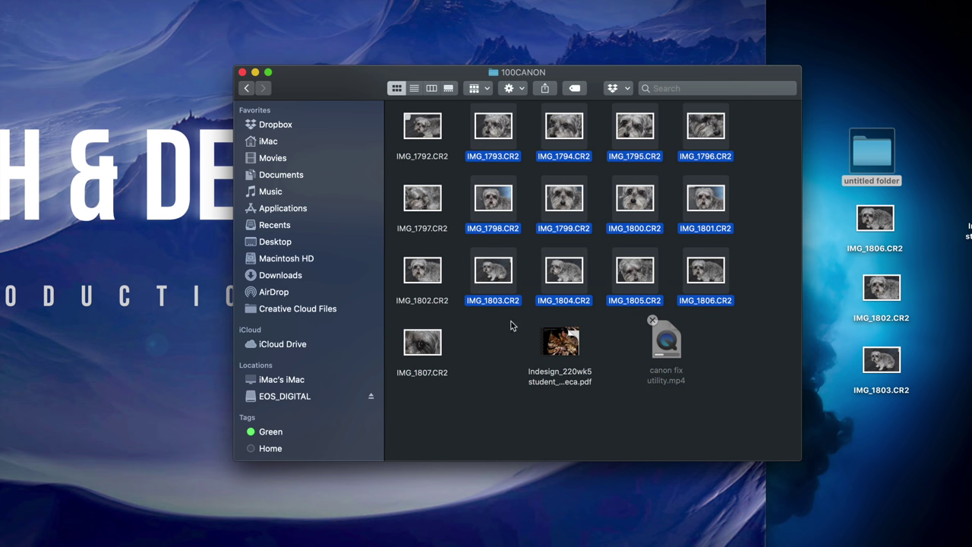
pyautogui.click(499, 337)
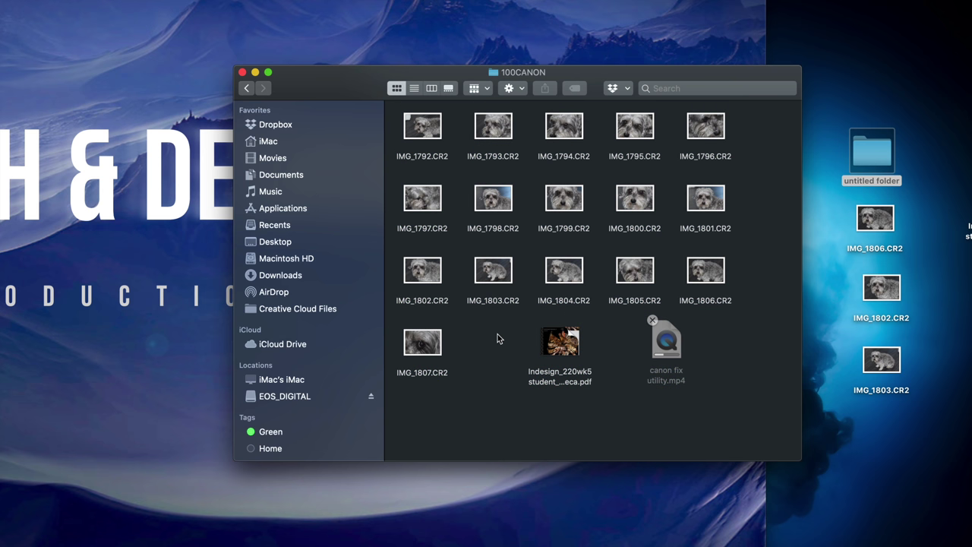
# Step: Select all the photos in the 100CANON folder, leaving out the PDF and canon fix utility.mp4, and copy them to the clipboard
pyautogui.press('super+a')
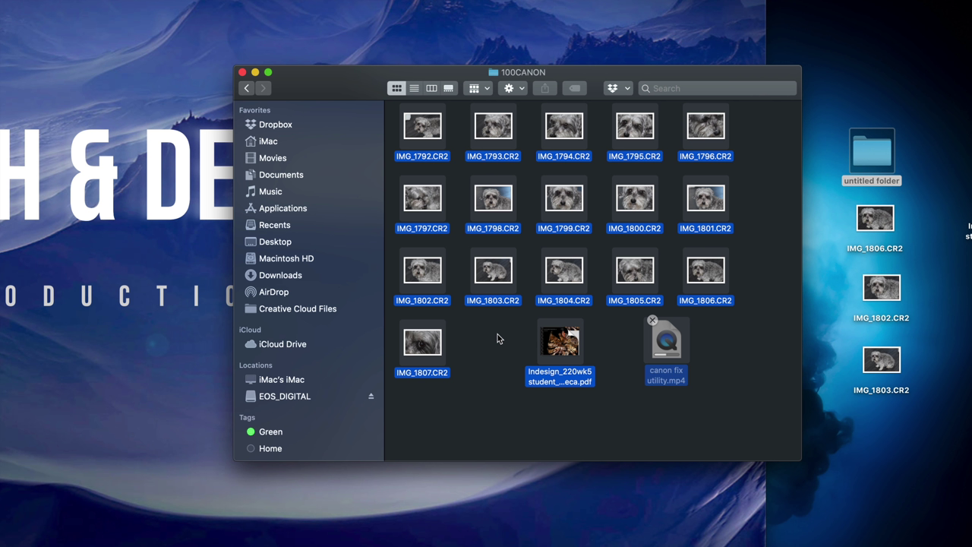
pyautogui.moveTo(566, 340)
pyautogui.keyDown('super'); pyautogui.click(560, 343); pyautogui.keyUp('super')
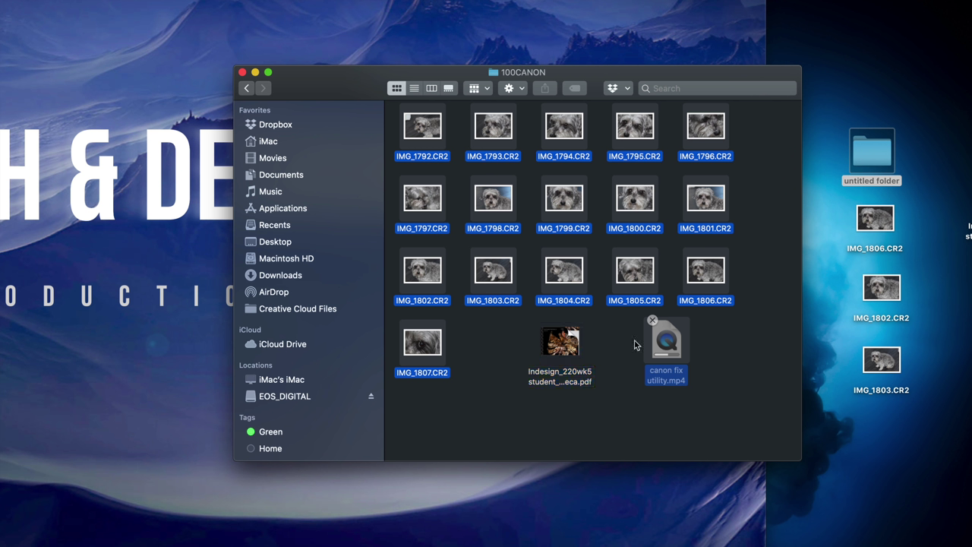
pyautogui.keyDown('super'); pyautogui.click(649, 347); pyautogui.keyUp('super')
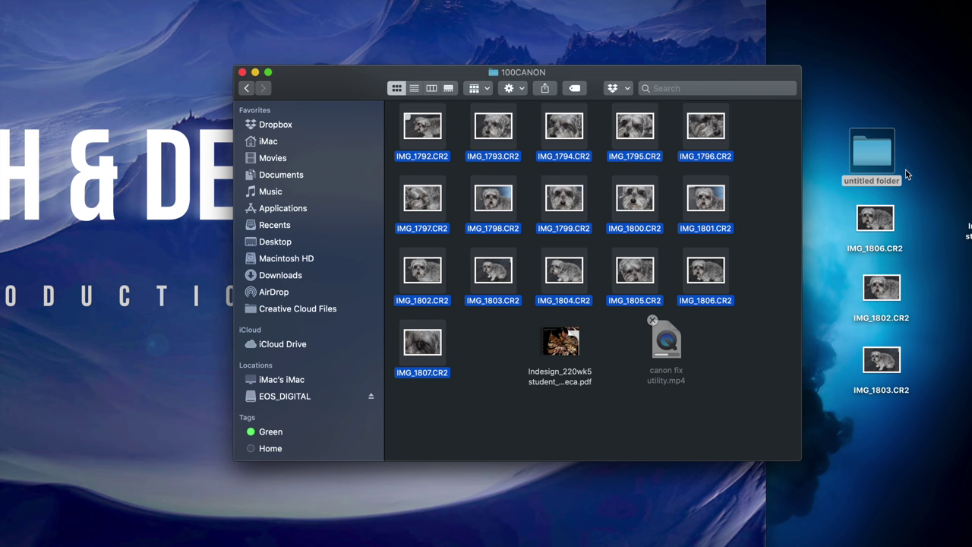
# Step: Paste the copied photos into the untitled folder on the desktop, replacing the existing IMG_1802.CR2
pyautogui.doubleClick(881, 158)
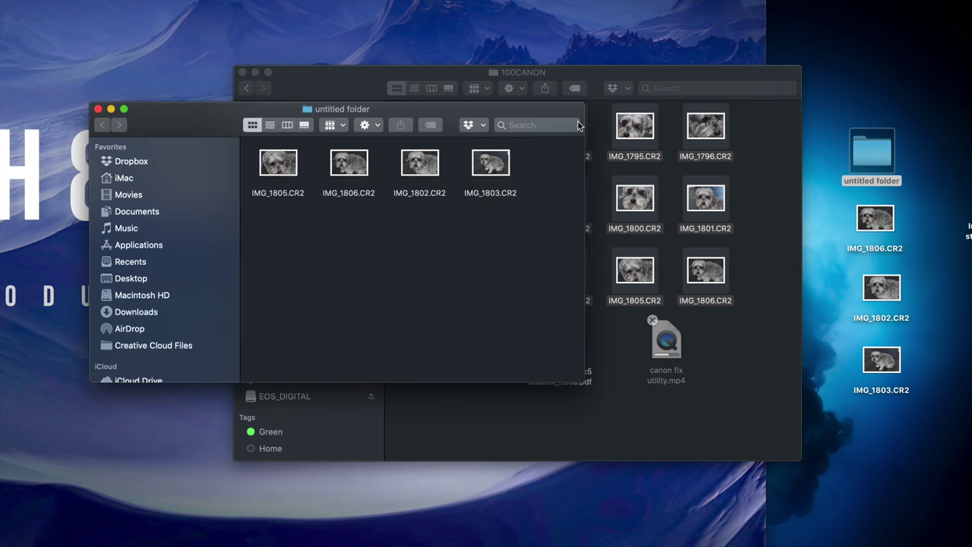
pyautogui.moveTo(537, 116); pyautogui.dragTo(610, 217)
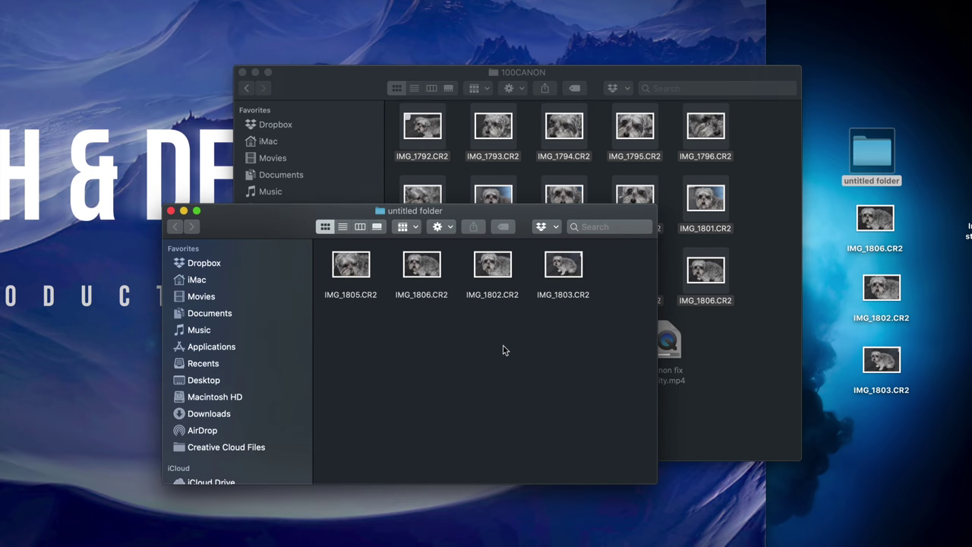
pyautogui.press('super+alt+v')
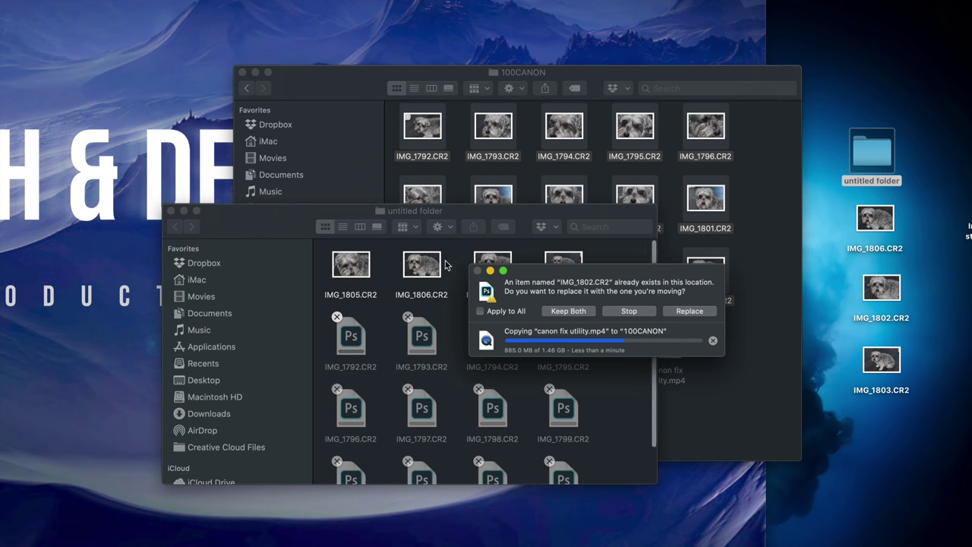
pyautogui.click(688, 312)
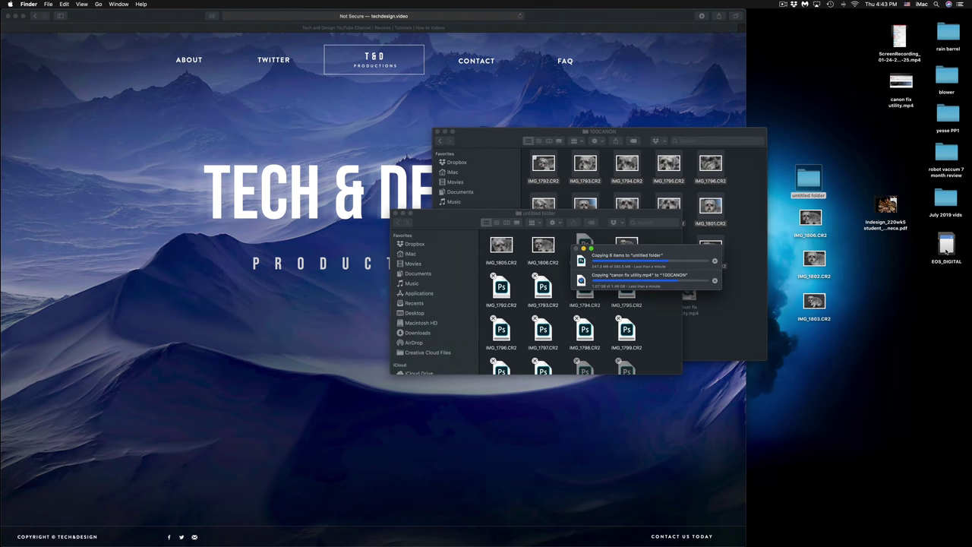
# Step: Move the EOS_DIGITAL card icon to free desktop space and open its Get Info window
pyautogui.click(940, 265)
pyautogui.moveTo(942, 250); pyautogui.dragTo(879, 267)
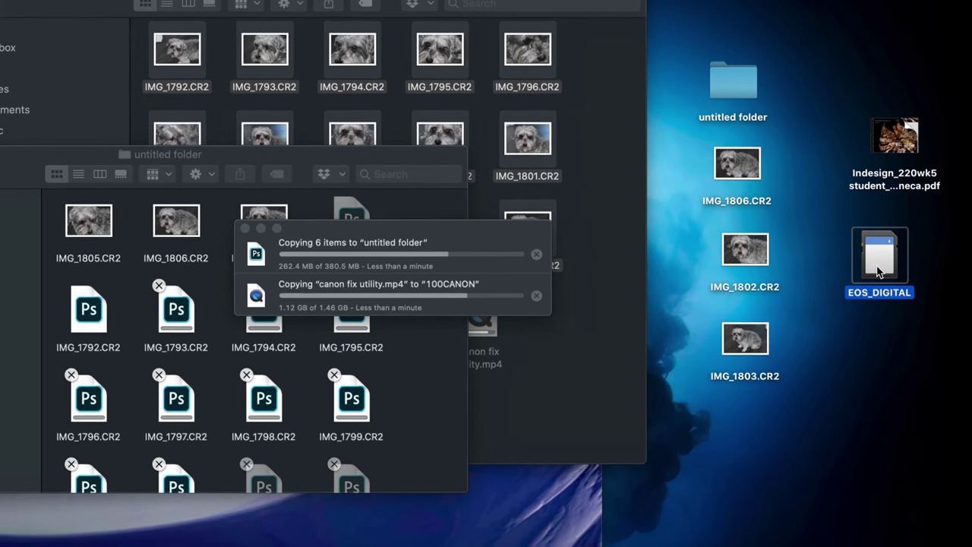
pyautogui.rightClick(878, 272)
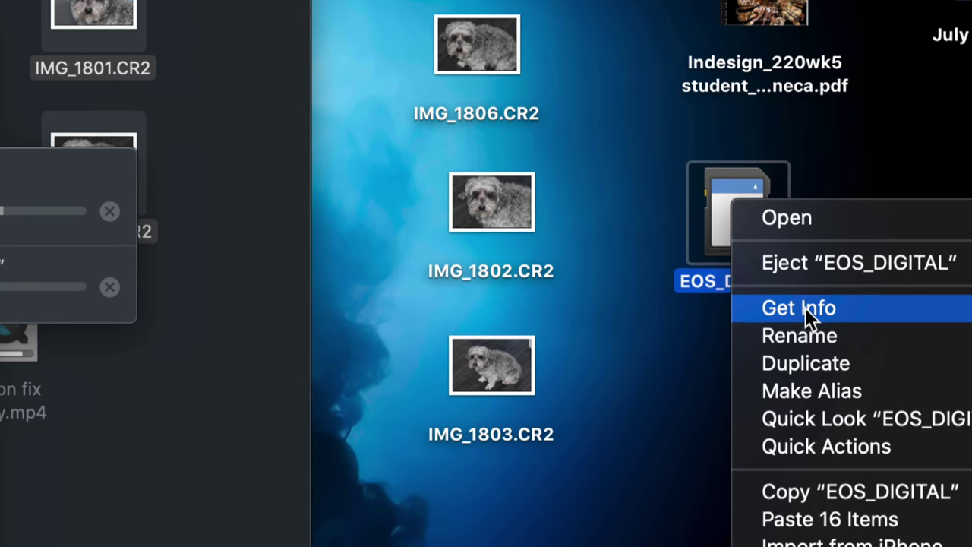
pyautogui.click(794, 309)
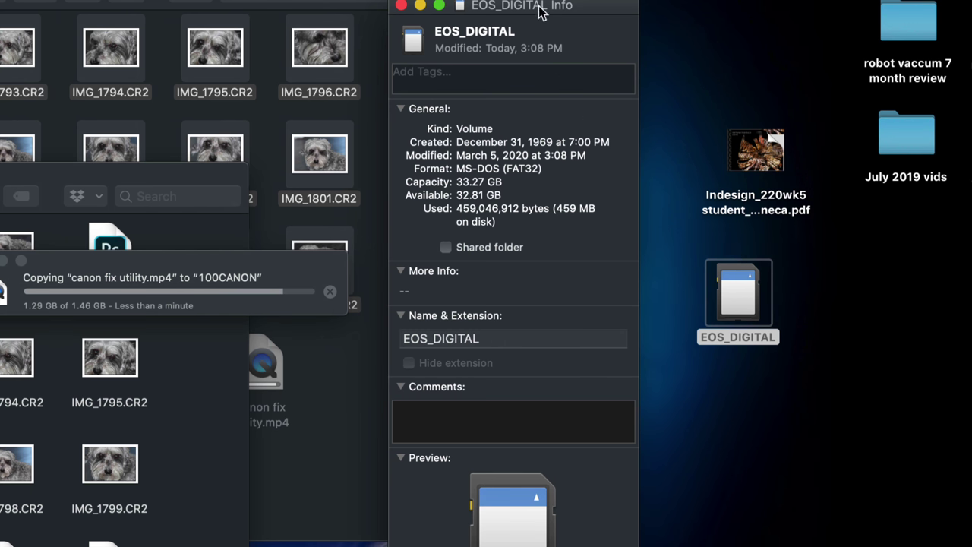
# Step: Move the EOS_DIGITAL Info window aside, close the untitled folder window and clear the photo selection in 100CANON
pyautogui.moveTo(536, 14); pyautogui.dragTo(589, 22)
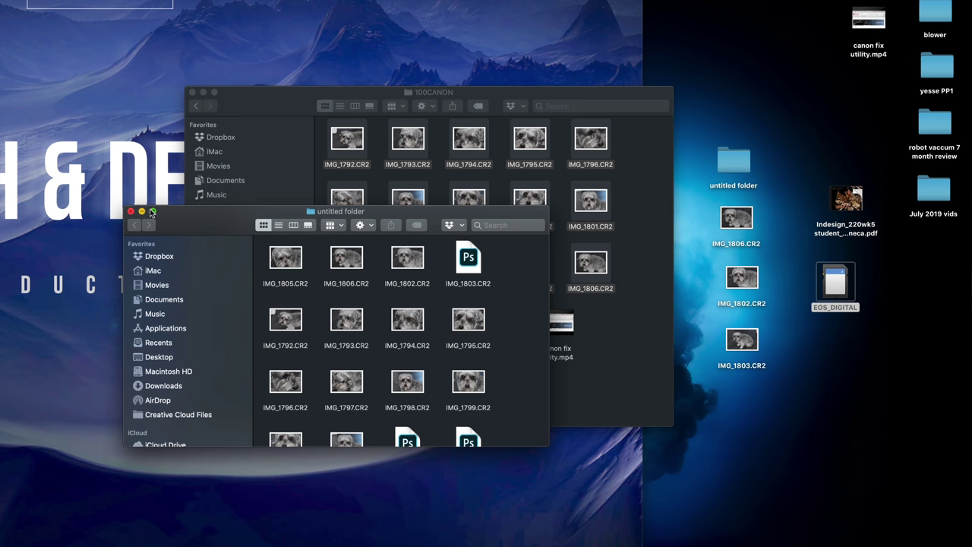
pyautogui.click(130, 211)
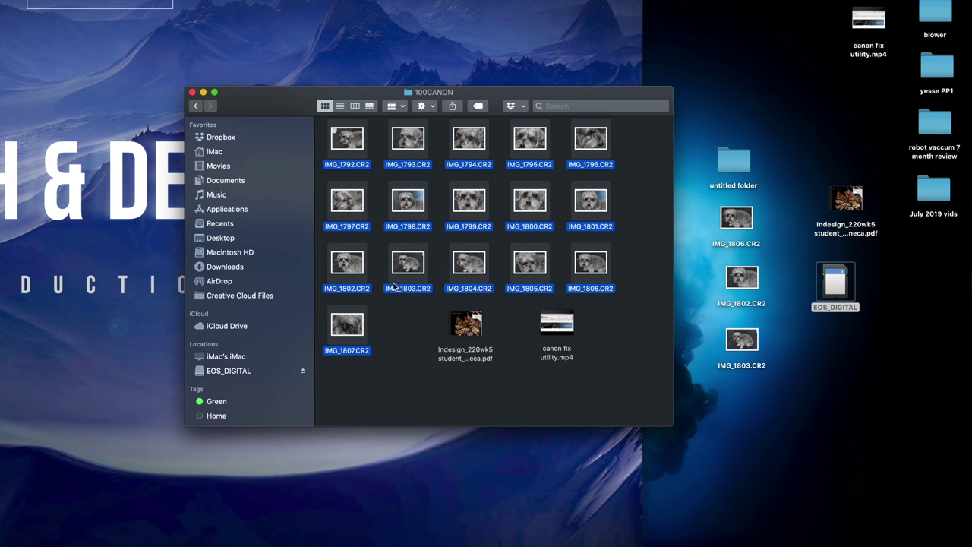
pyautogui.click(584, 354)
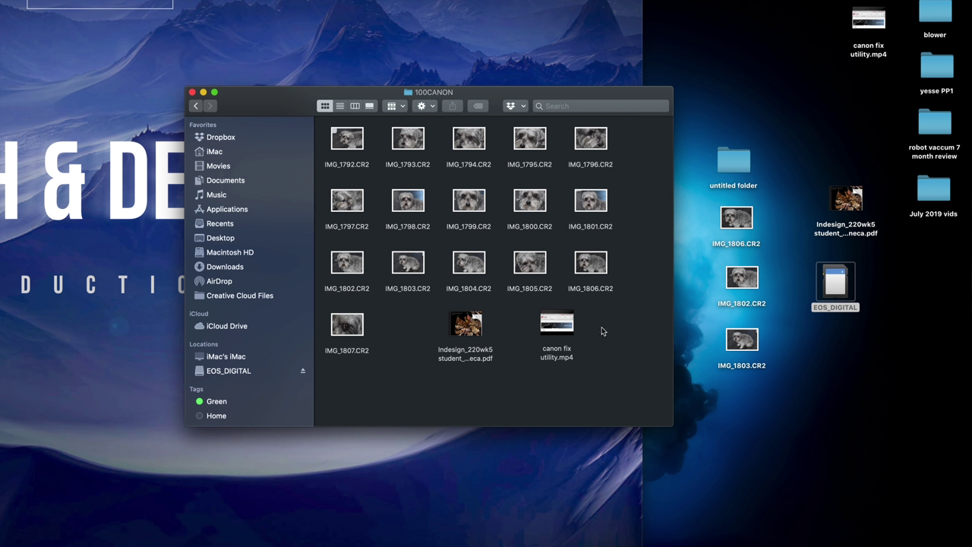
# Step: Move the Indesign_220wk5 PDF from the 100CANON folder to the Trash
pyautogui.click(562, 326)
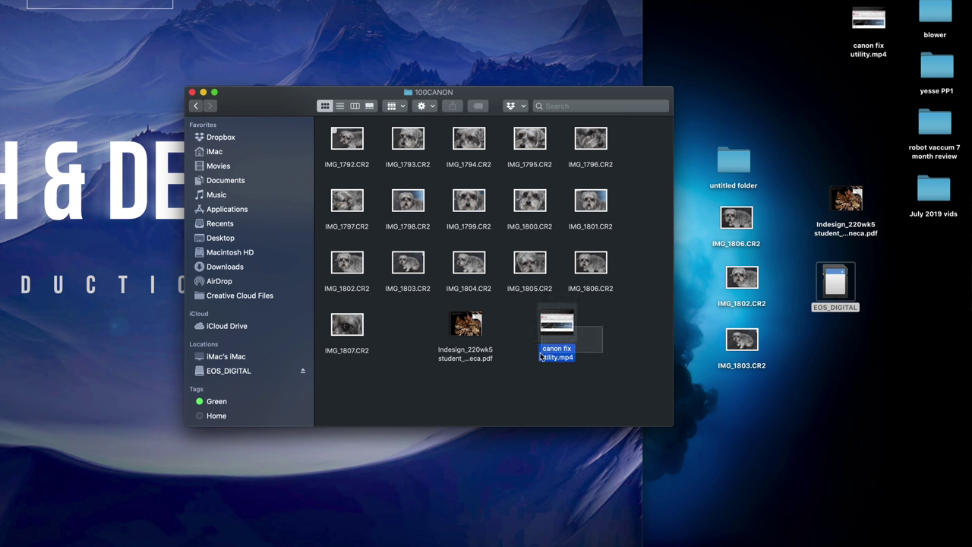
pyautogui.click(467, 317)
pyautogui.click(497, 325)
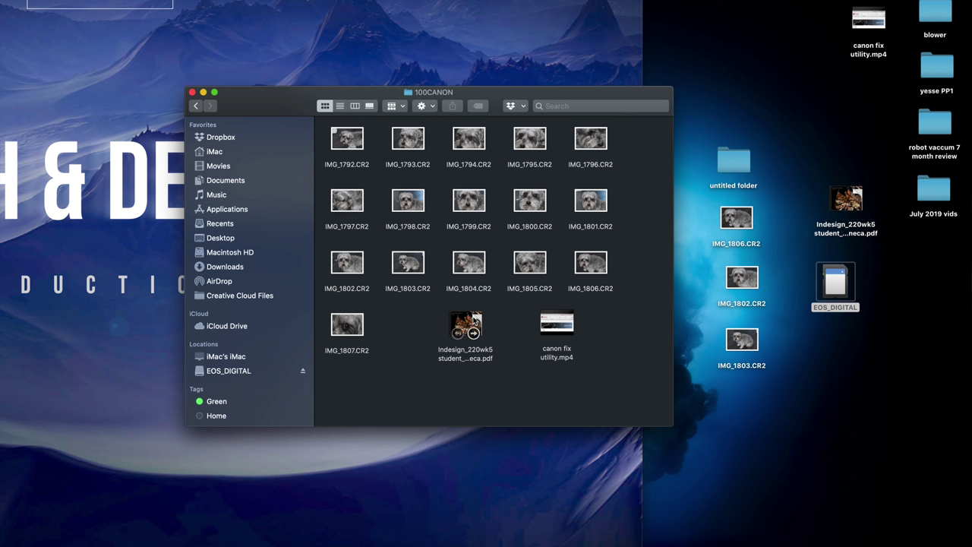
pyautogui.click(474, 321)
pyautogui.press('super+BackSpace')
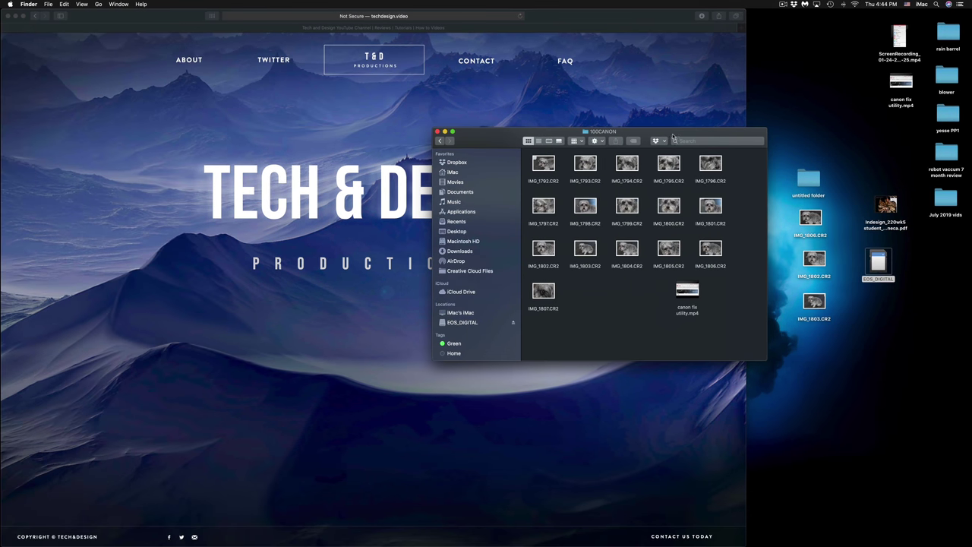
# Step: Reposition the 100CANON window and empty the Trash to permanently erase the deleted PDF
pyautogui.moveTo(673, 134); pyautogui.dragTo(635, 131)
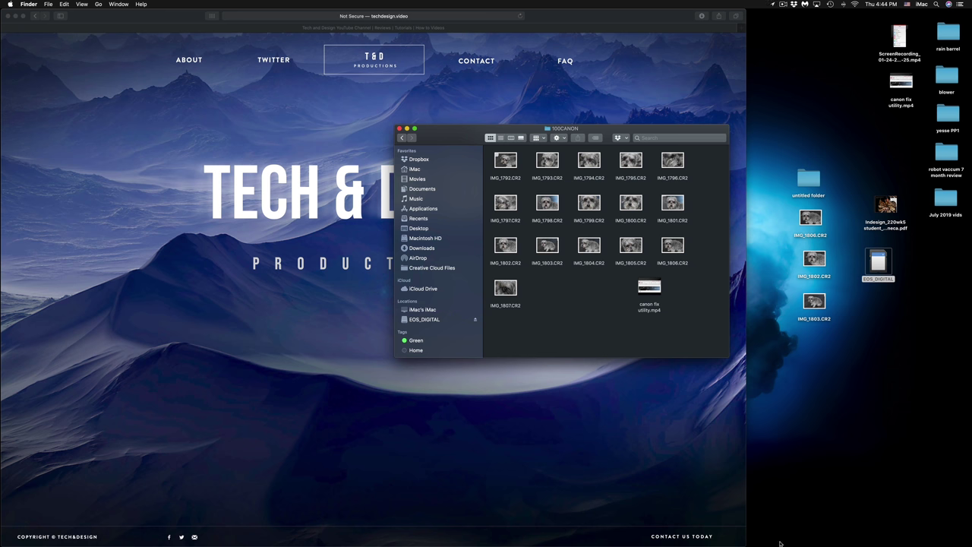
pyautogui.moveTo(782, 543)
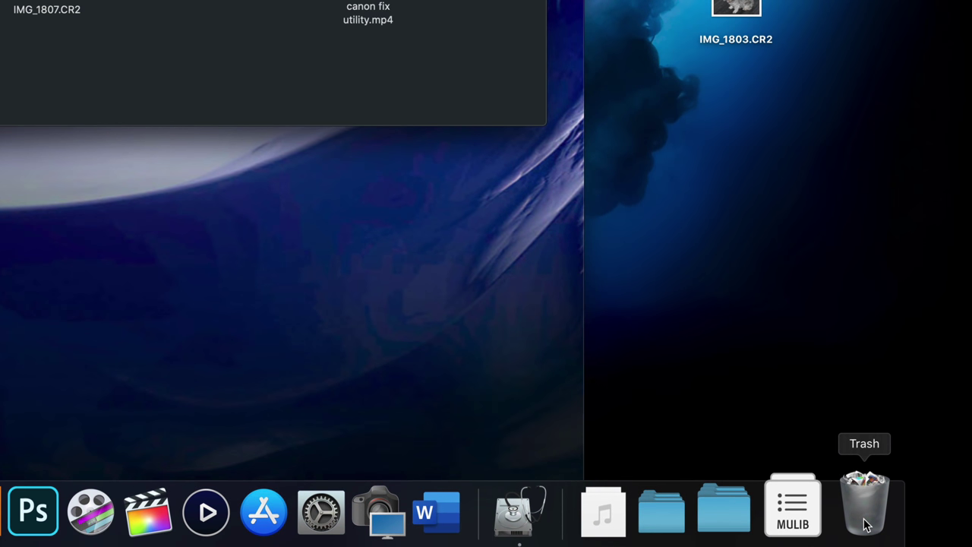
pyautogui.rightClick(866, 524)
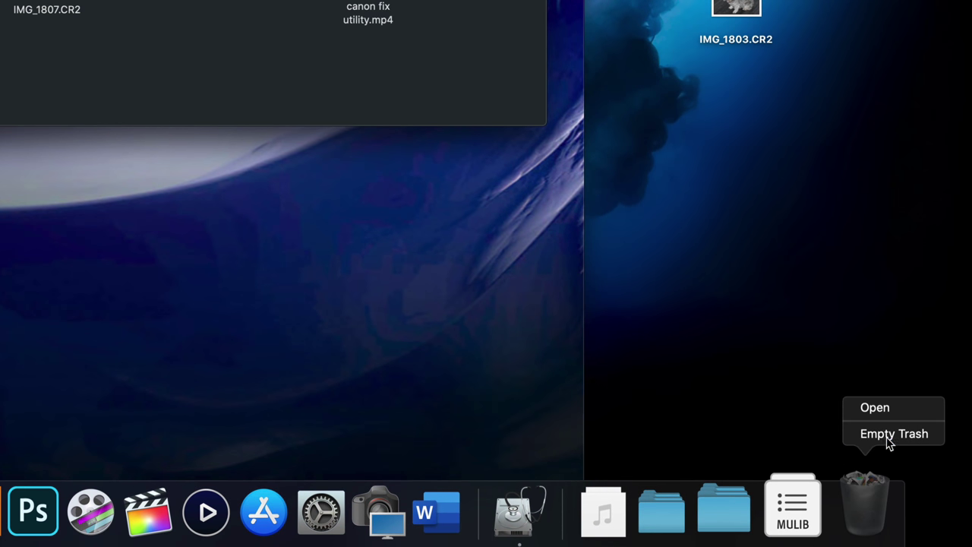
pyautogui.click(888, 436)
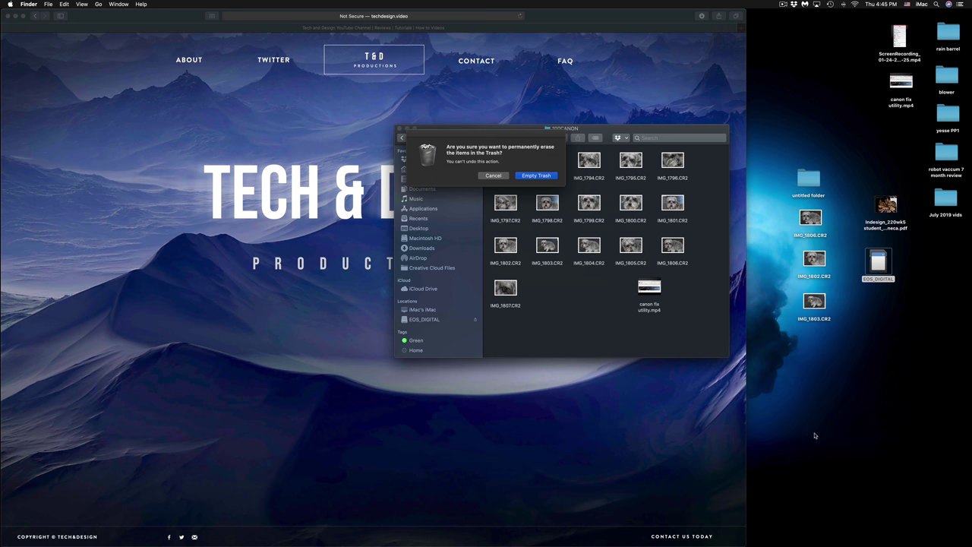
pyautogui.click(532, 176)
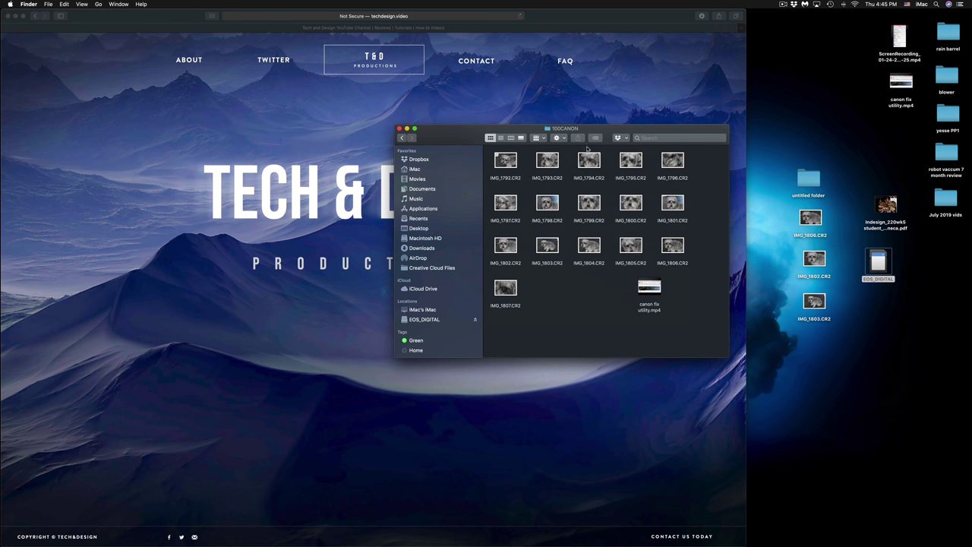
# Step: Move the photo IMG_1804.CR2 from the 100CANON folder to the Trash
pyautogui.moveTo(593, 133); pyautogui.dragTo(616, 182)
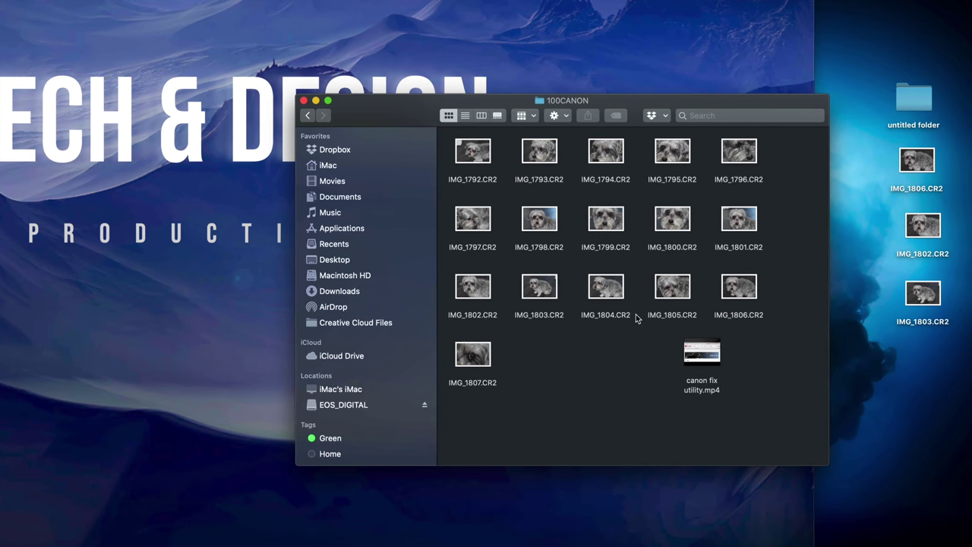
pyautogui.rightClick(611, 290)
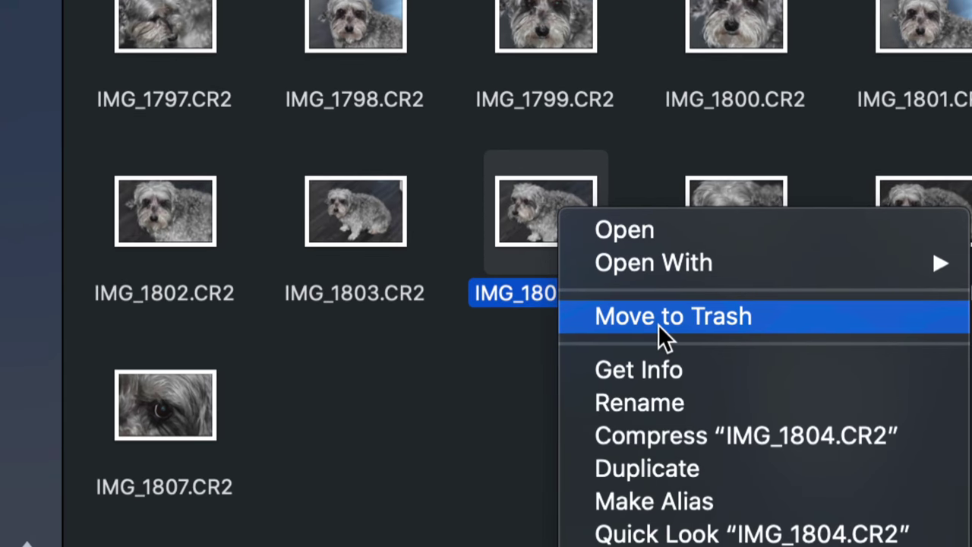
pyautogui.click(668, 320)
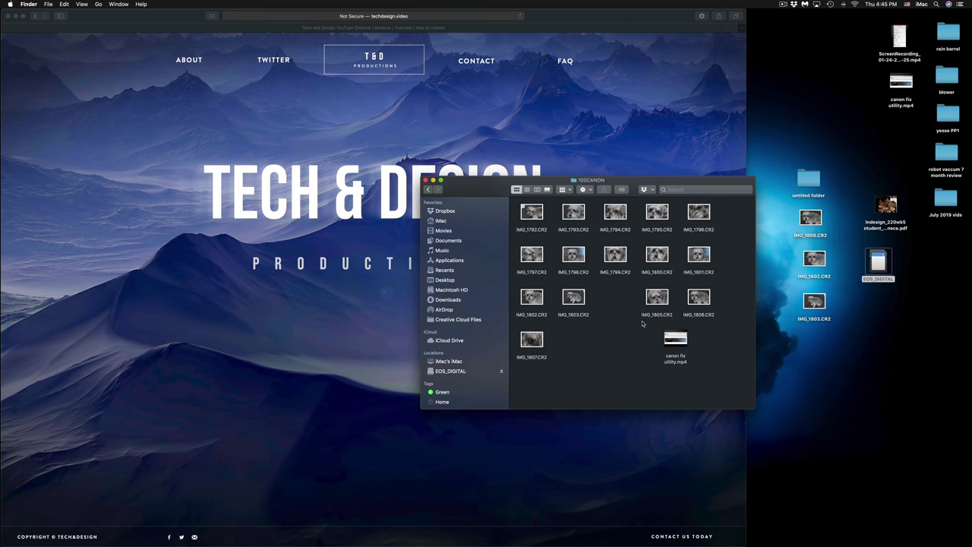
# Step: Empty the Trash again to permanently erase IMG_1804.CR2 from the card
pyautogui.moveTo(767, 532)
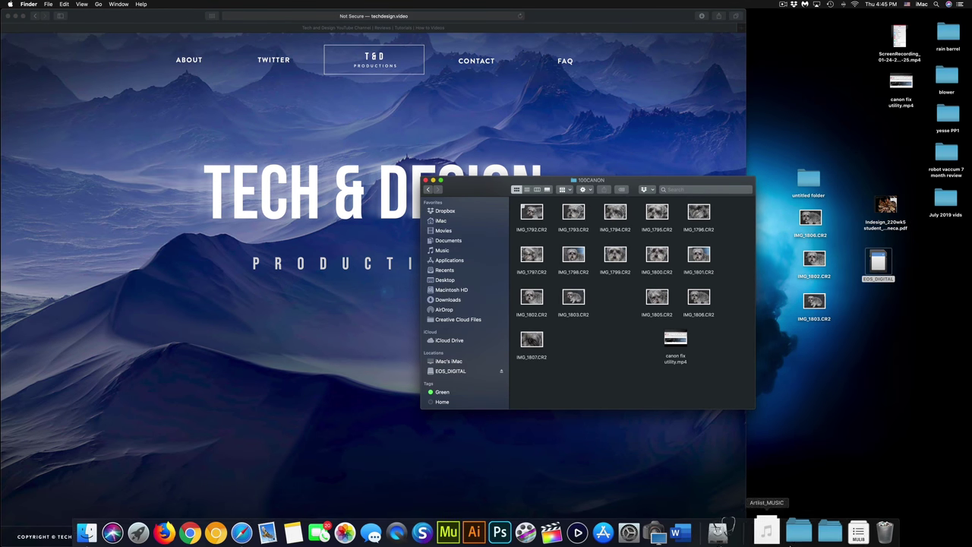
pyautogui.rightClick(871, 532)
pyautogui.click(884, 499)
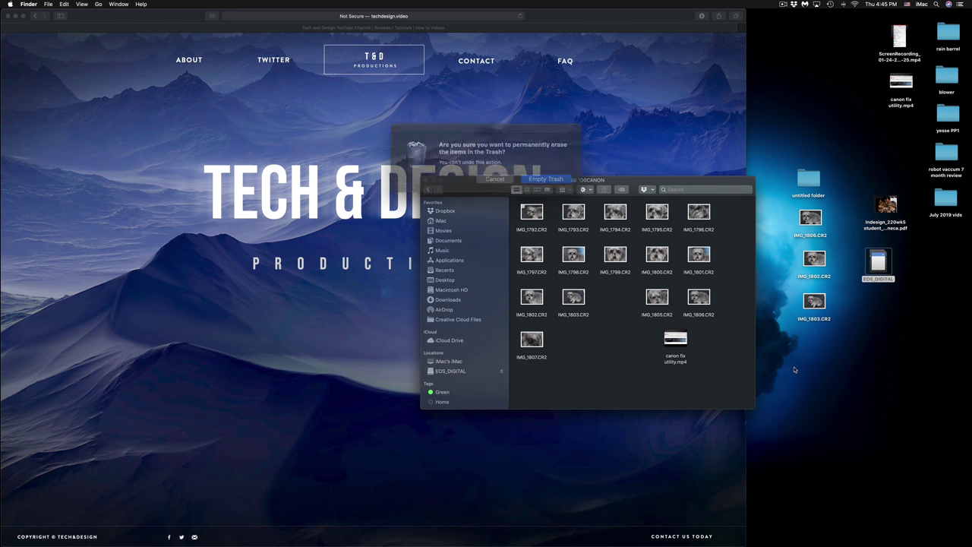
pyautogui.click(547, 178)
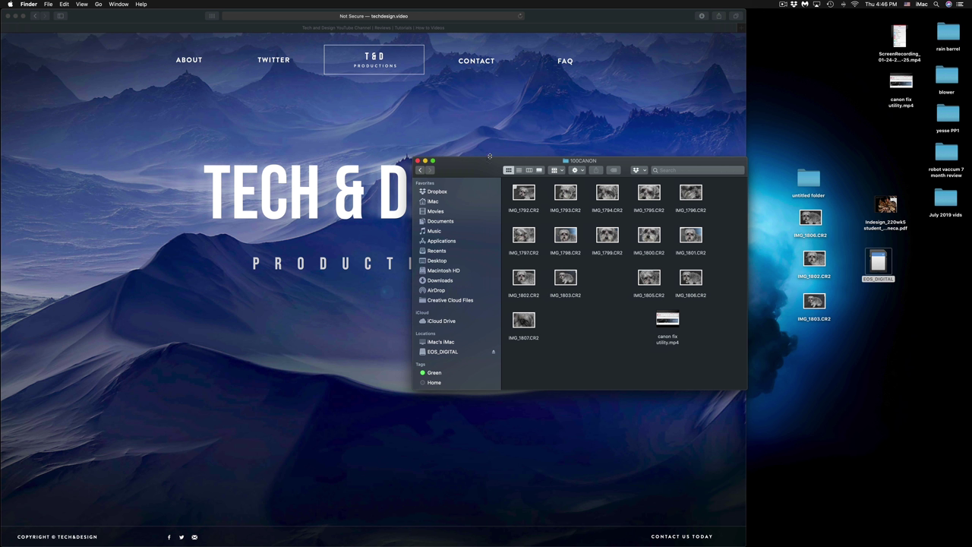
# Step: Close the 100CANON window, switch to Disk Utility and reposition its window
pyautogui.click(417, 162)
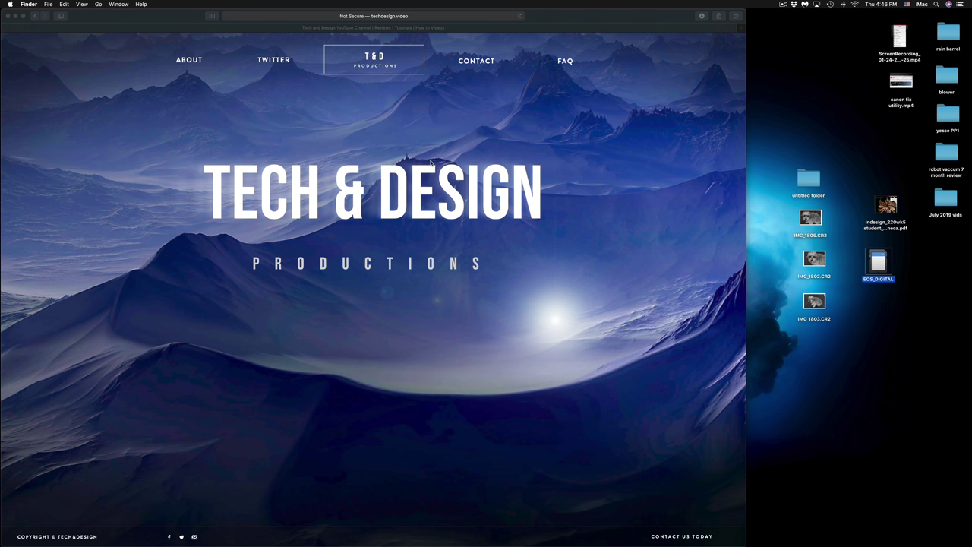
pyautogui.moveTo(488, 544)
pyautogui.click(734, 539)
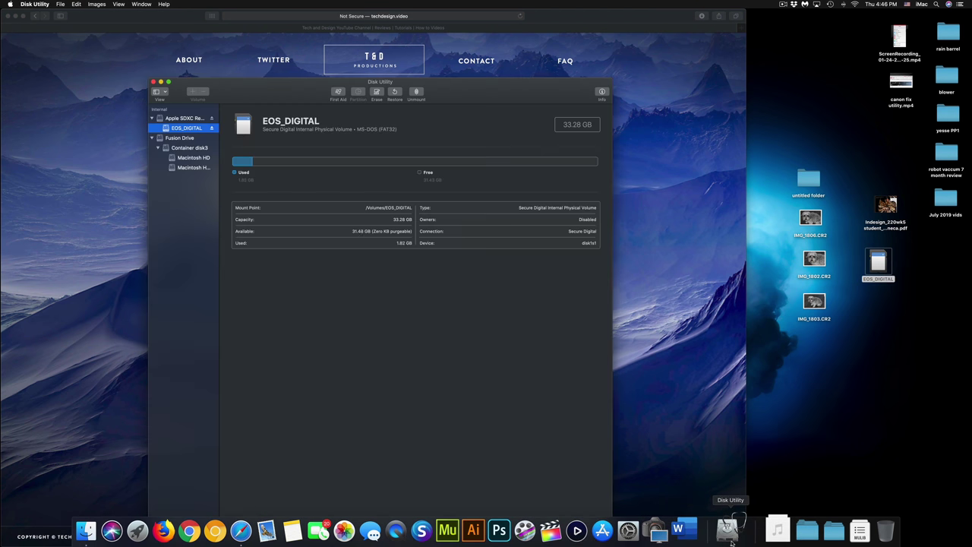
pyautogui.moveTo(452, 97); pyautogui.dragTo(656, 81)
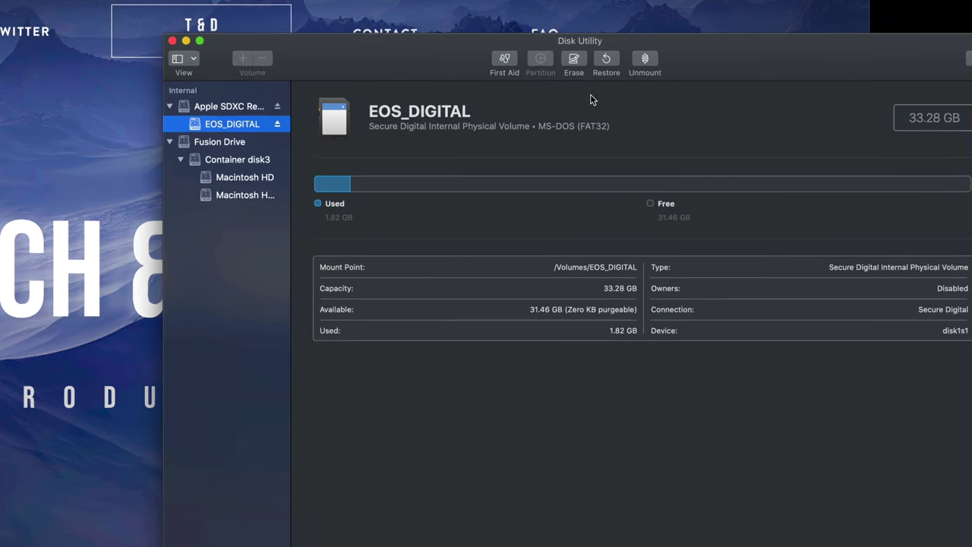
# Step: Check the sidebar's display options for volumes and devices
pyautogui.click(115, 51)
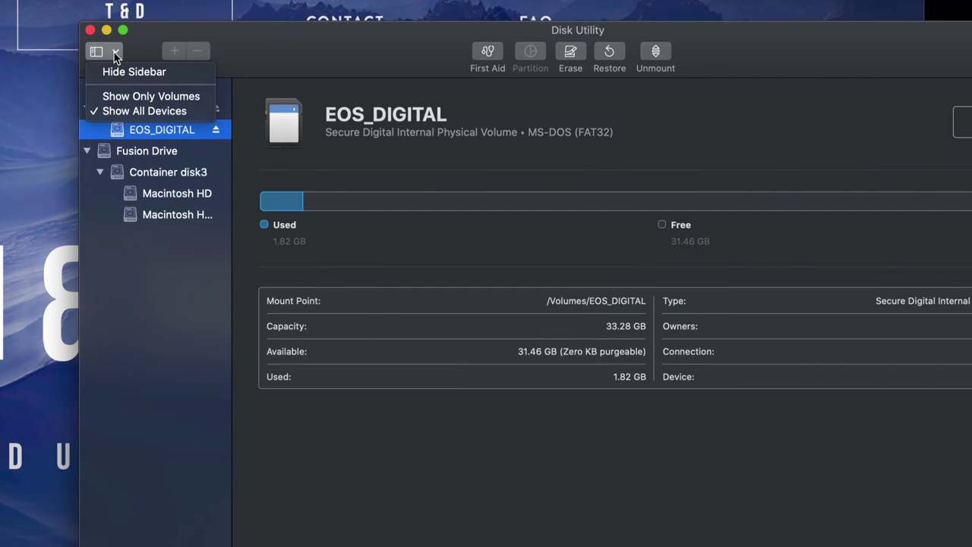
pyautogui.click(118, 97)
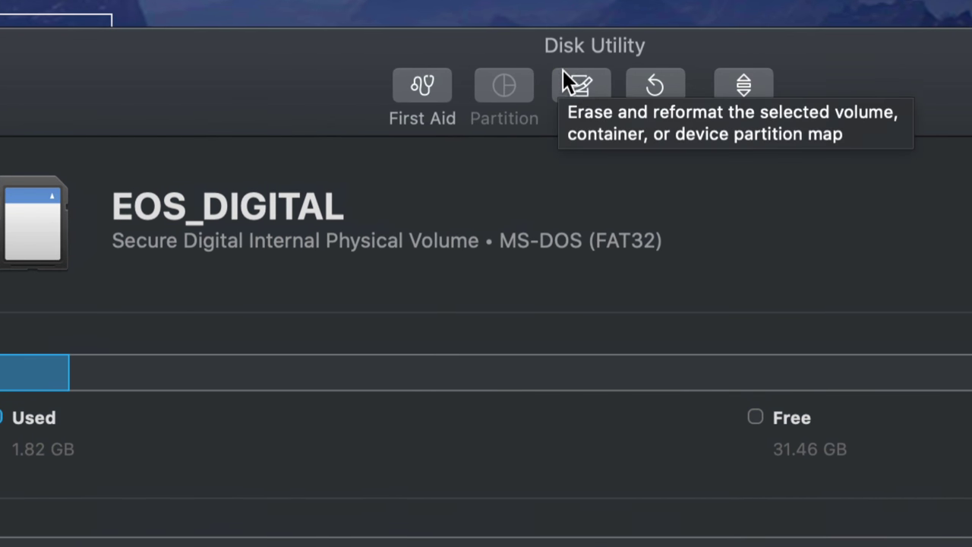
# Step: Open the erase settings for the EOS_DIGITAL card, choose the ExFAT format and review the MS-DOS (FAT) alternative
pyautogui.click(585, 84)
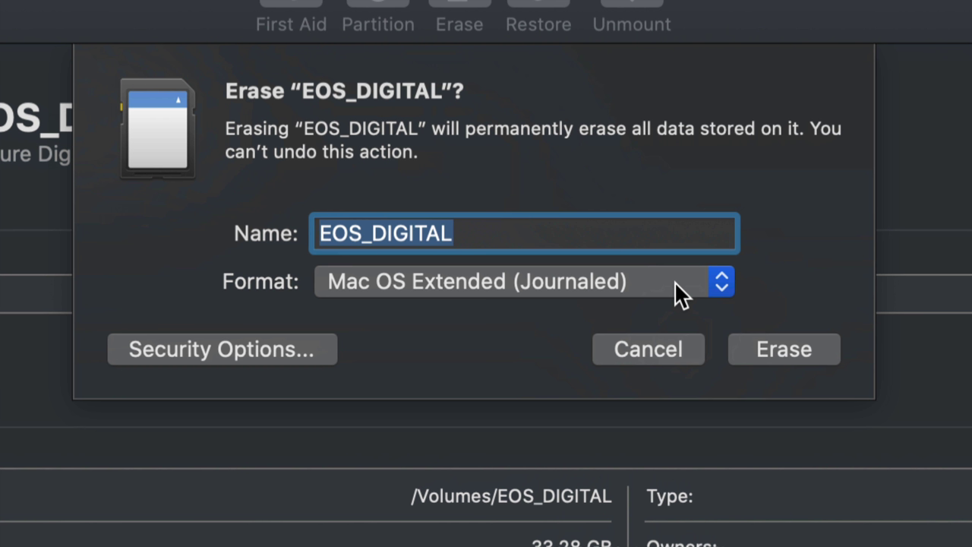
pyautogui.click(721, 284)
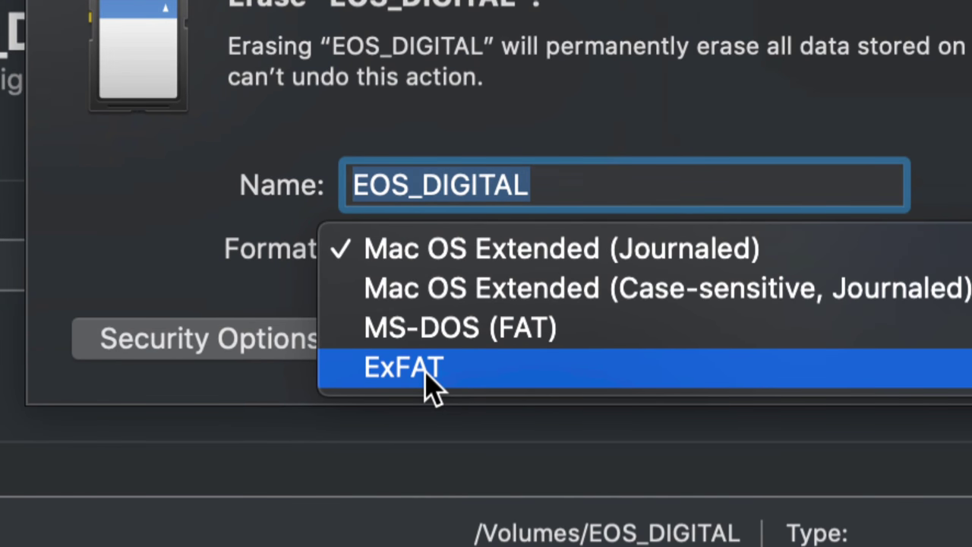
pyautogui.click(410, 368)
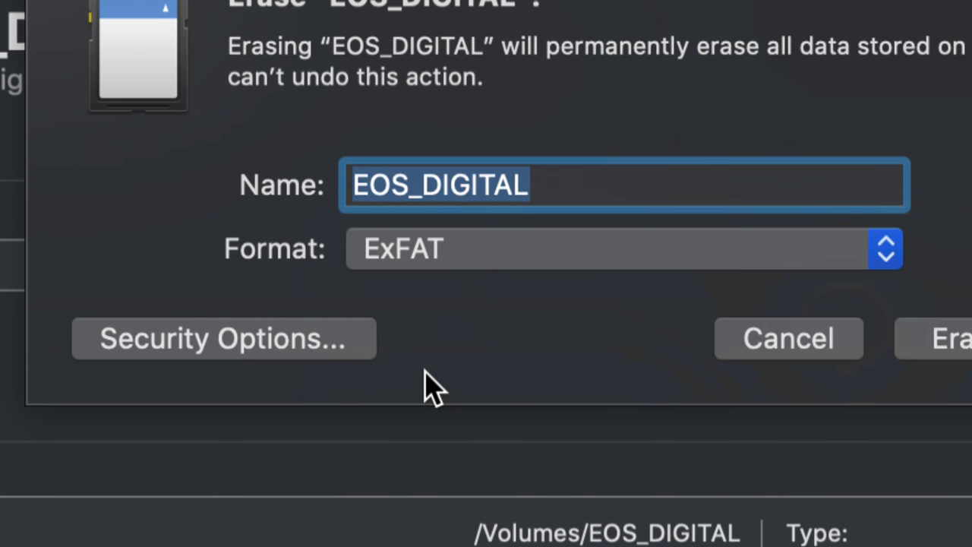
pyautogui.click(705, 244)
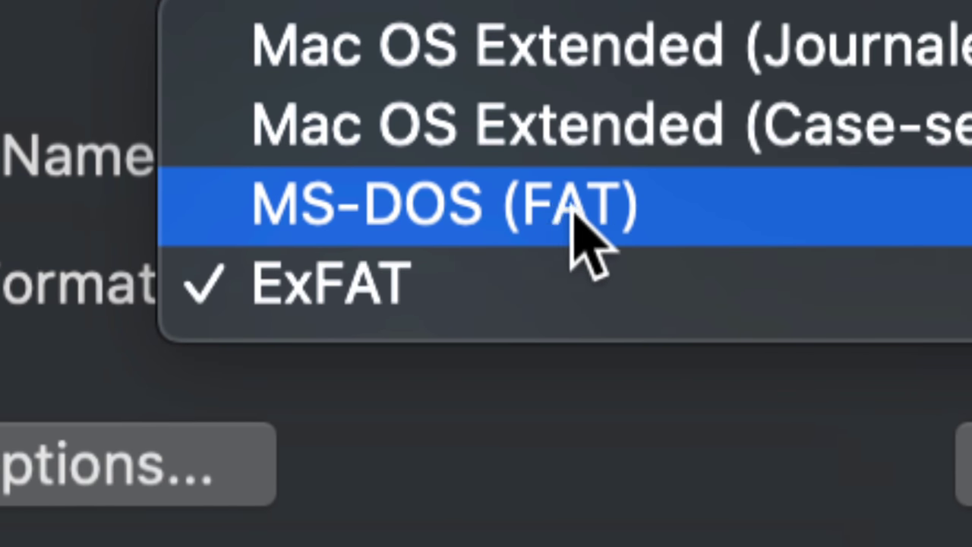
pyautogui.click(454, 258)
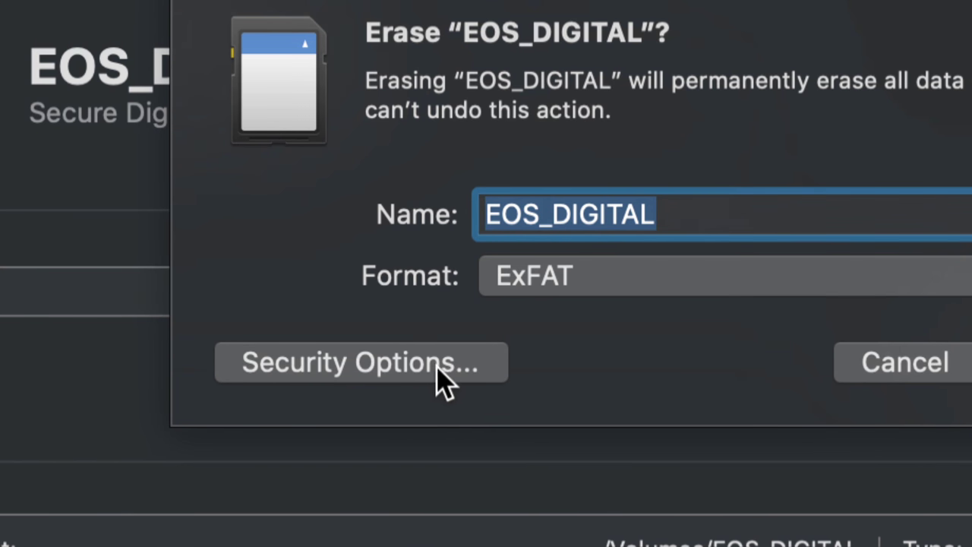
# Step: Try the Most Secure level in the erase security options, return it to Fastest and accept
pyautogui.click(437, 364)
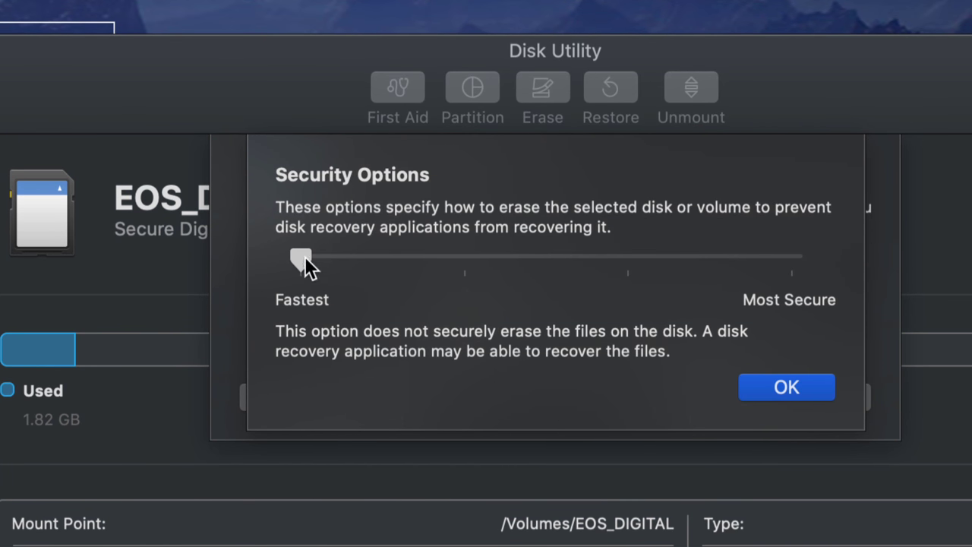
pyautogui.moveTo(305, 256); pyautogui.dragTo(798, 275)
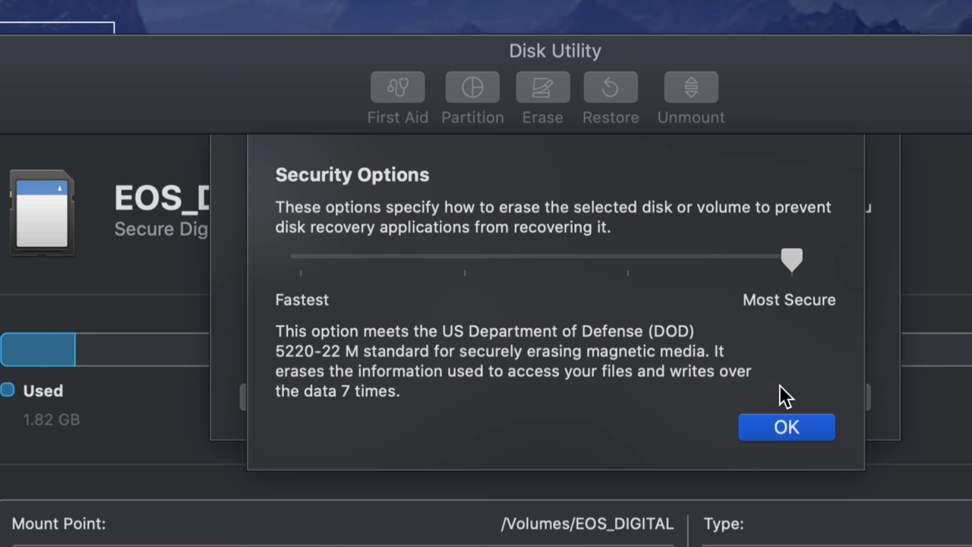
pyautogui.moveTo(789, 262); pyautogui.dragTo(302, 302)
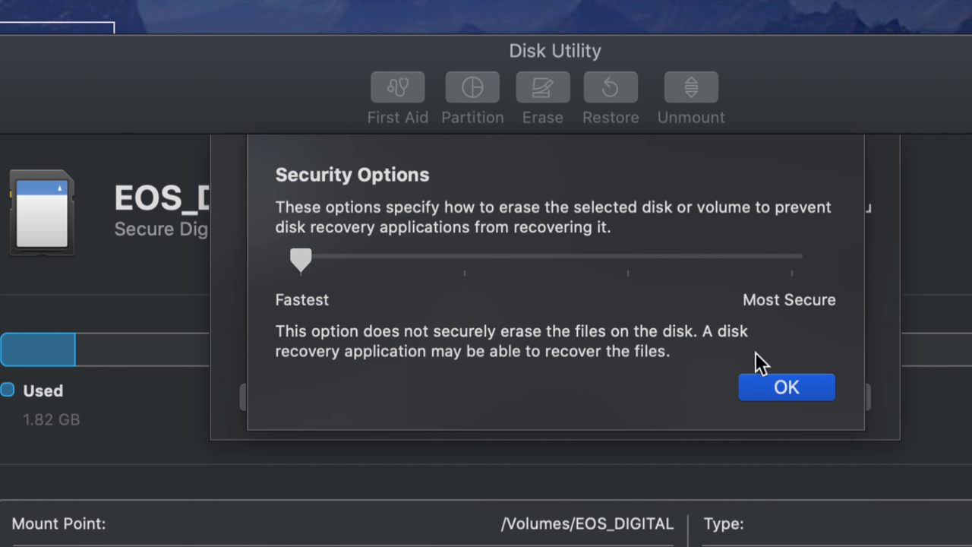
pyautogui.click(782, 380)
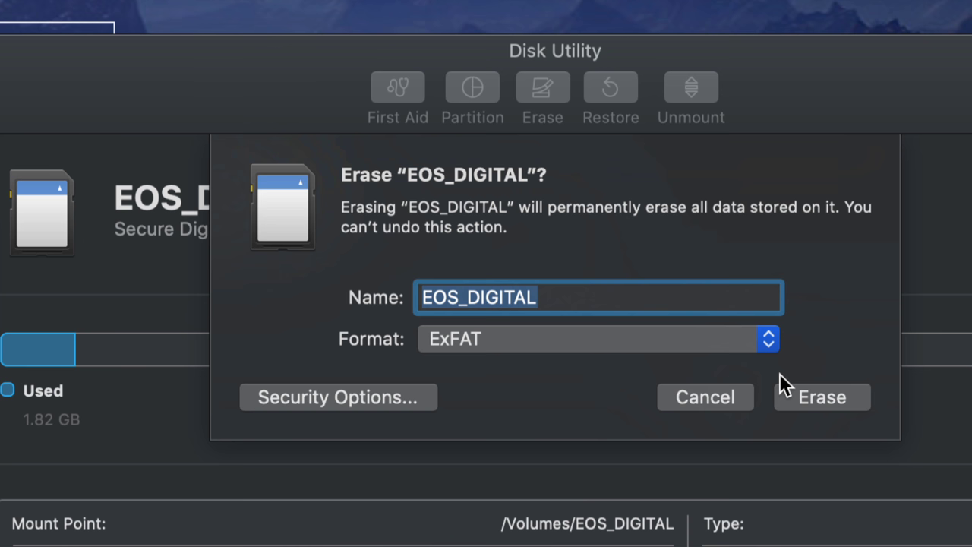
# Step: Compare the 7-pass and 3-pass secure erase levels in the security options, set the level back to Fastest and accept
pyautogui.click(397, 397)
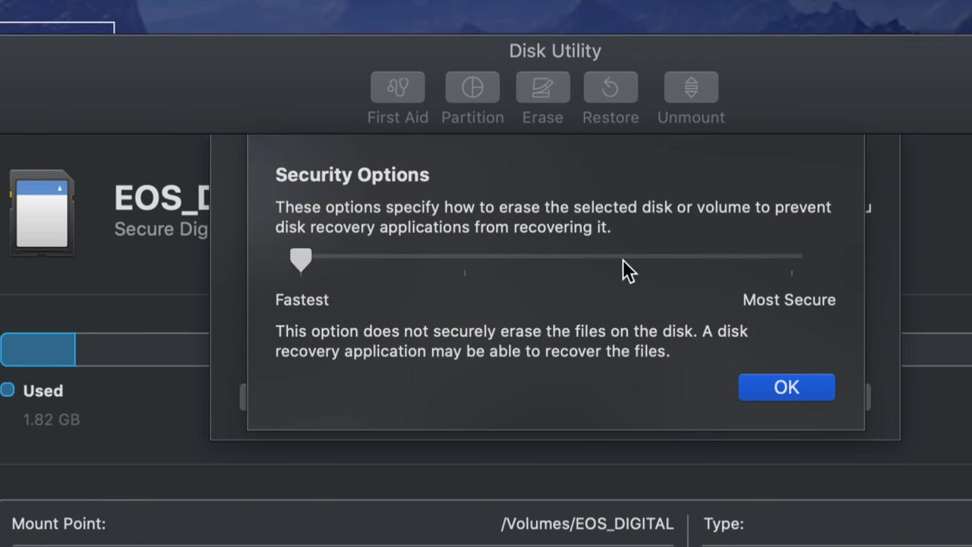
pyautogui.click(623, 260)
pyautogui.click(790, 260)
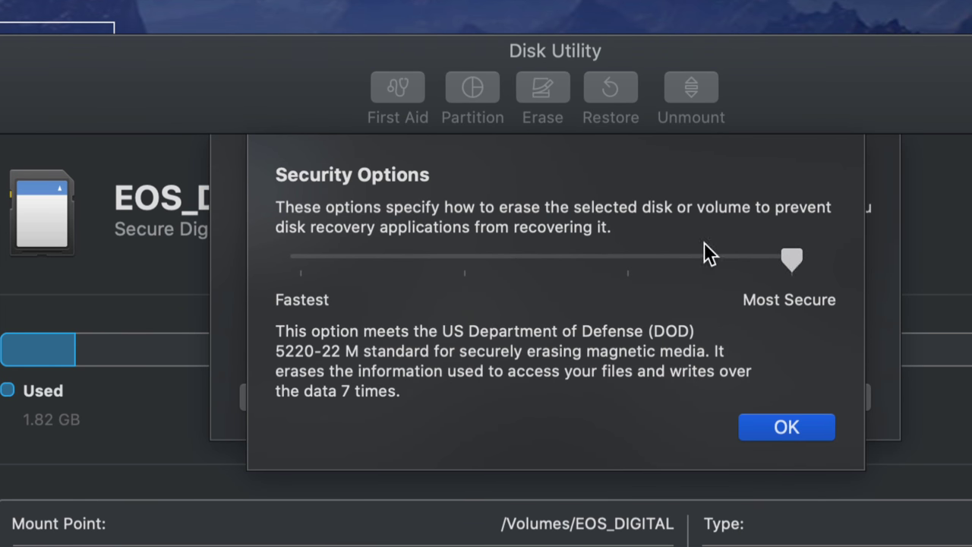
pyautogui.click(628, 260)
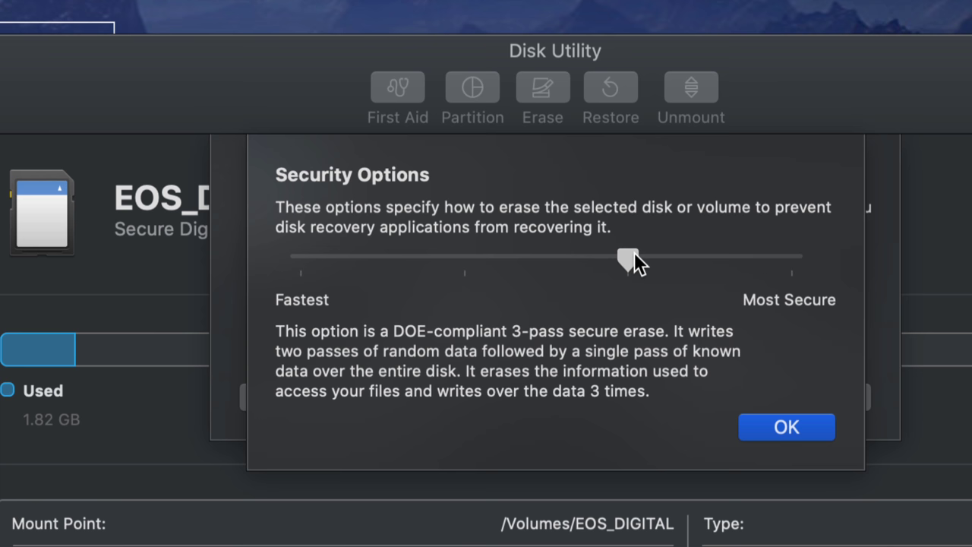
pyautogui.click(787, 258)
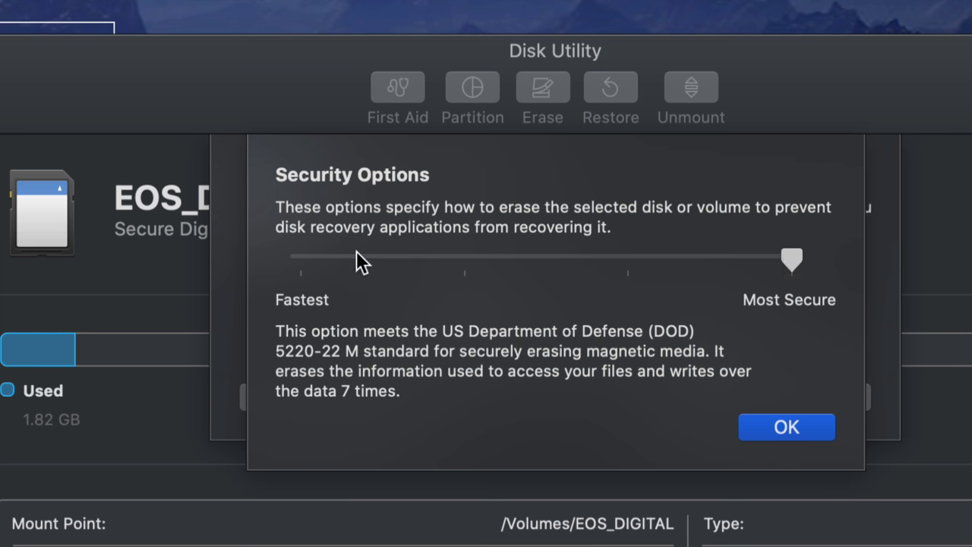
pyautogui.click(309, 255)
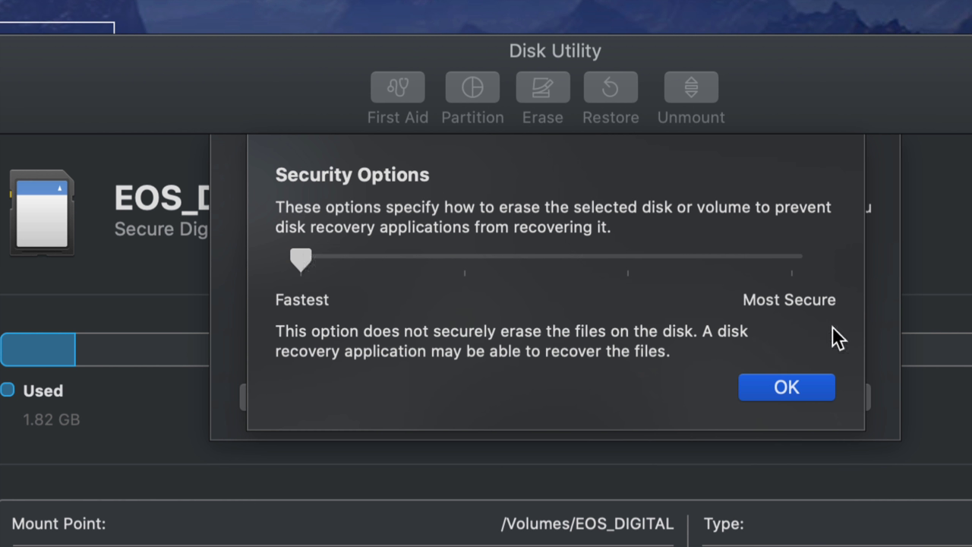
pyautogui.click(787, 387)
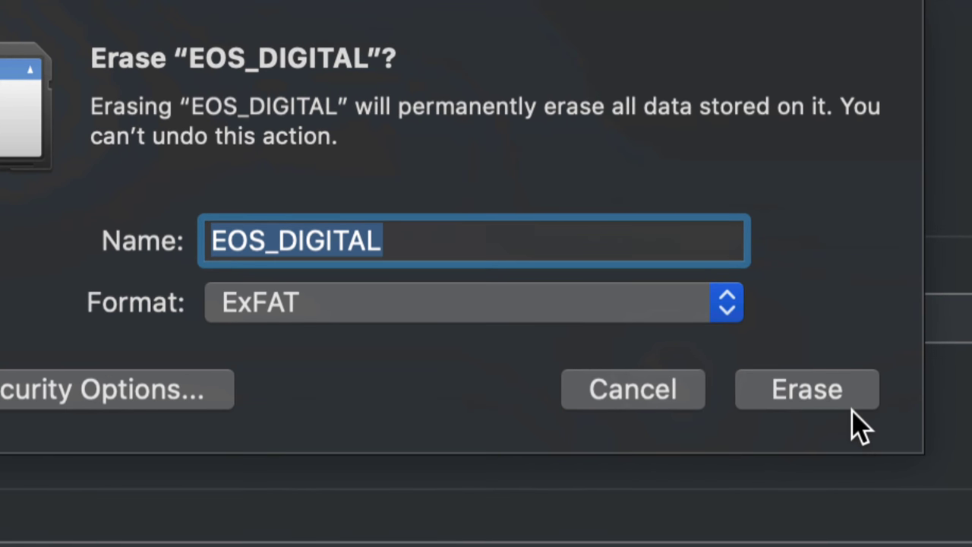
# Step: Erase the EOS_DIGITAL card in ExFAT format, dismiss the finished process and select the card in the volume list
pyautogui.click(808, 396)
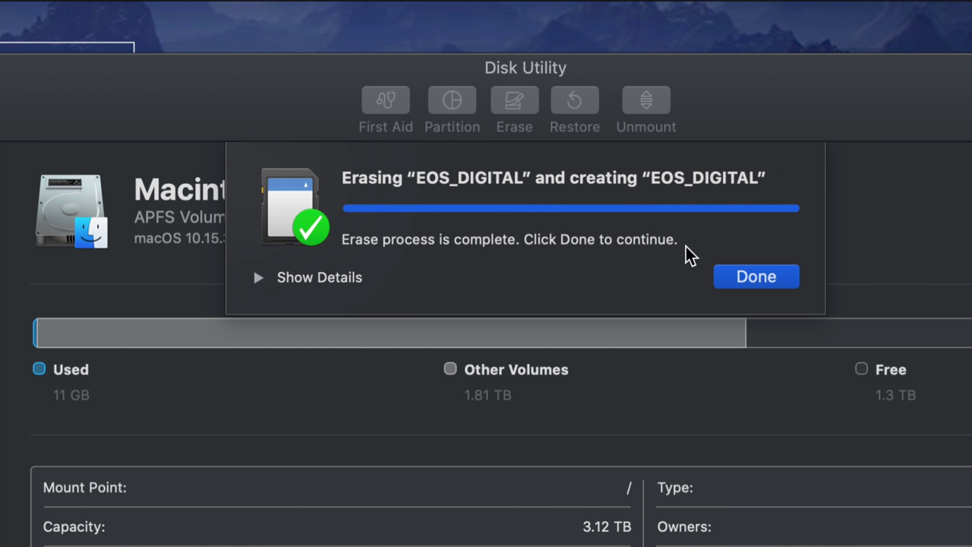
pyautogui.click(752, 278)
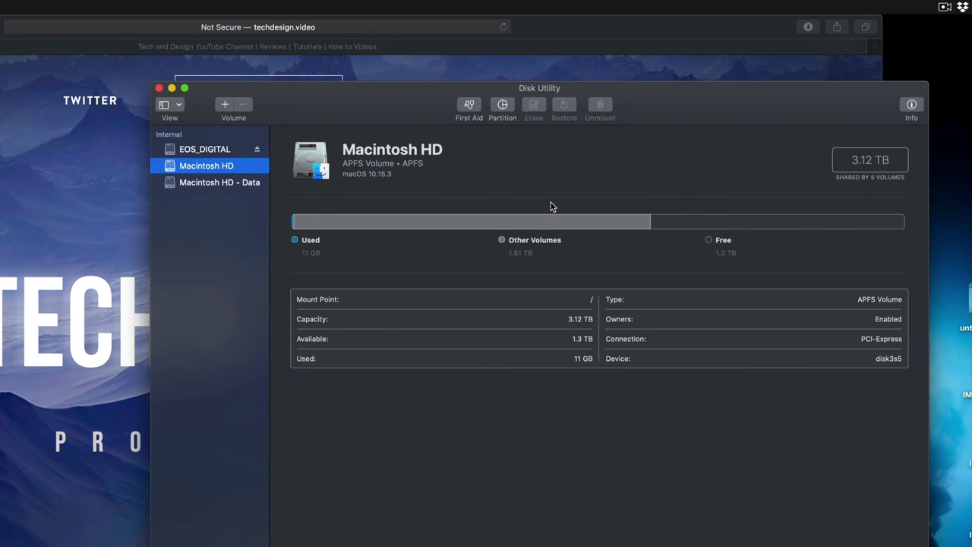
pyautogui.click(212, 150)
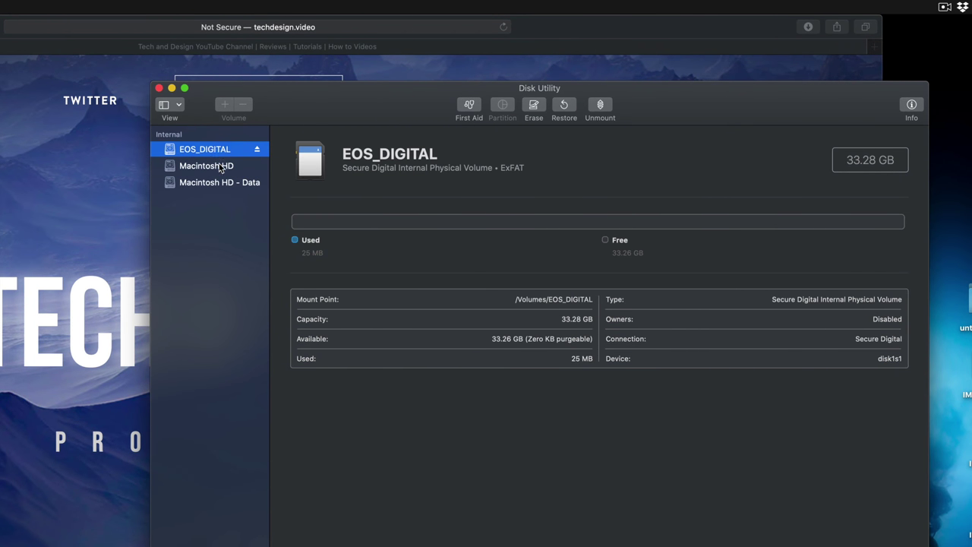
# Step: Look through the details of Macintosh HD and Macintosh HD - Data, and return to the EOS_DIGITAL card
pyautogui.click(220, 166)
pyautogui.click(217, 180)
pyautogui.press('Up')
pyautogui.press('Up')
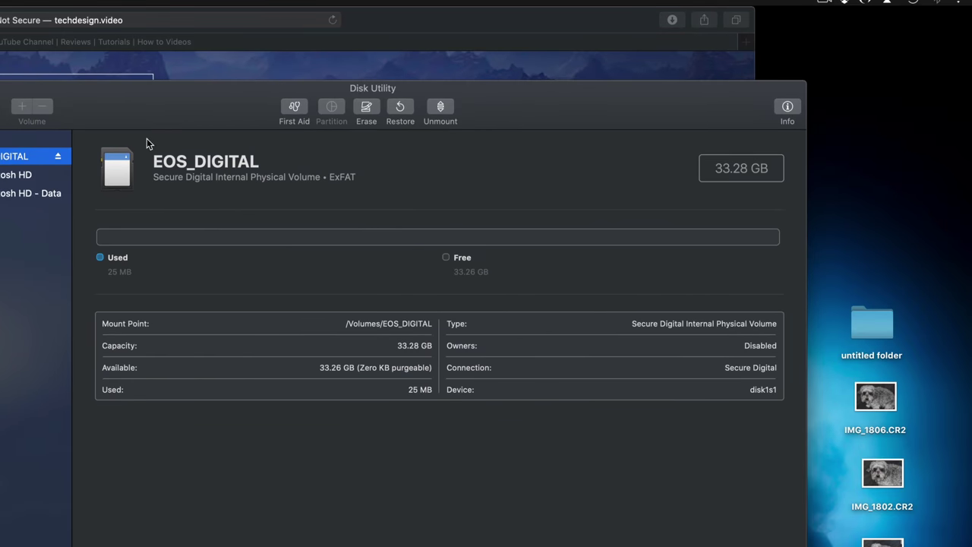
# Step: Close Disk Utility, open the EOS_DIGITAL card from the desktop to inspect its contents, and move its window down
pyautogui.moveTo(136, 113); pyautogui.dragTo(386, 108)
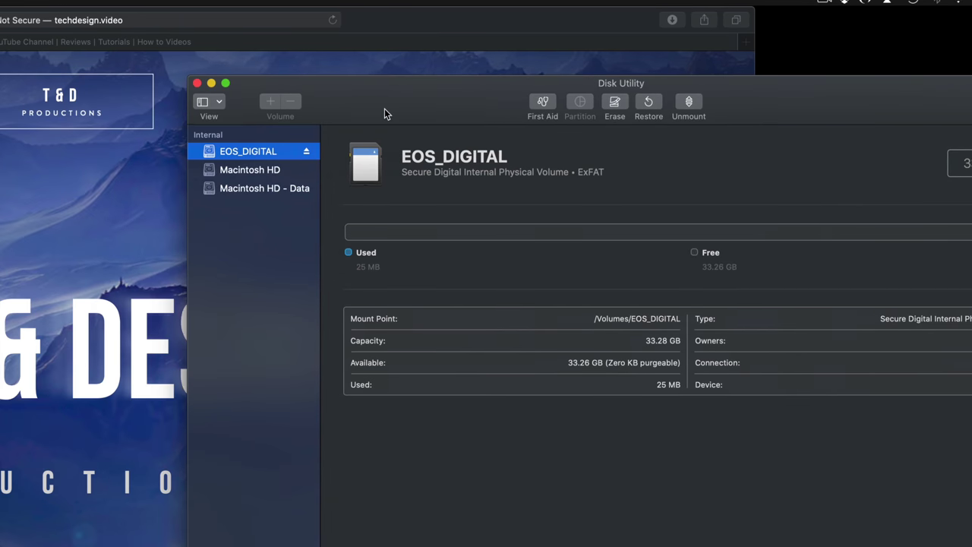
pyautogui.click(197, 83)
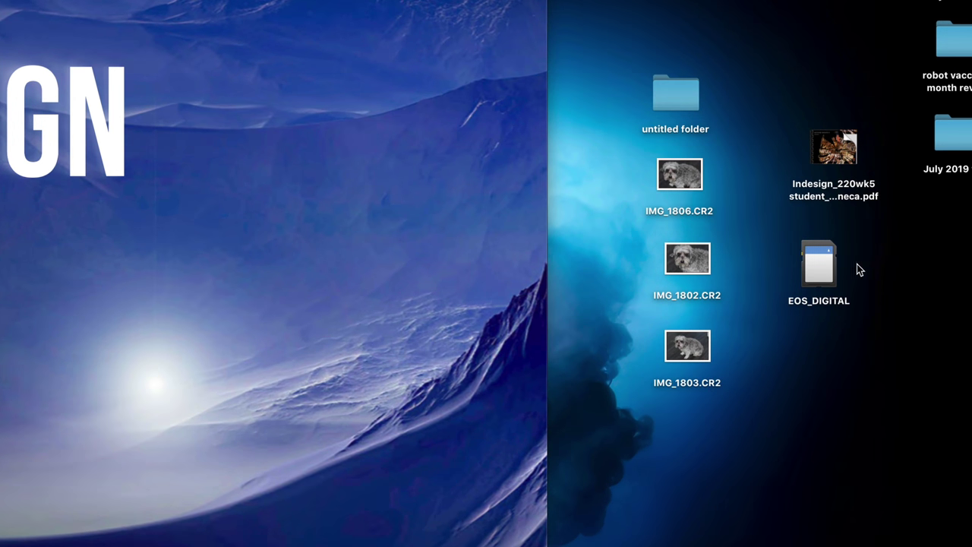
pyautogui.doubleClick(819, 265)
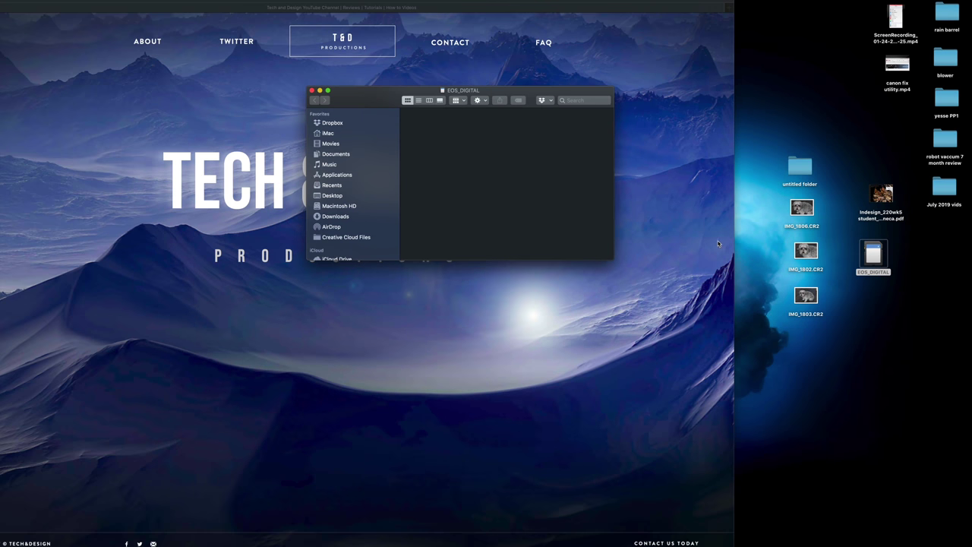
pyautogui.moveTo(385, 96); pyautogui.dragTo(384, 195)
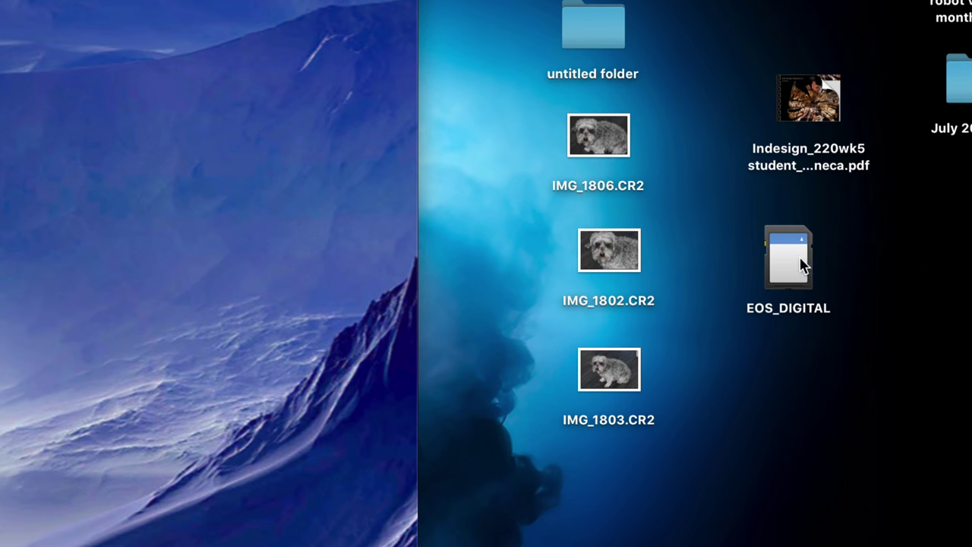
# Step: Review the Eject and Eject Only options for the EOS_DIGITAL card on the desktop
pyautogui.rightClick(804, 265)
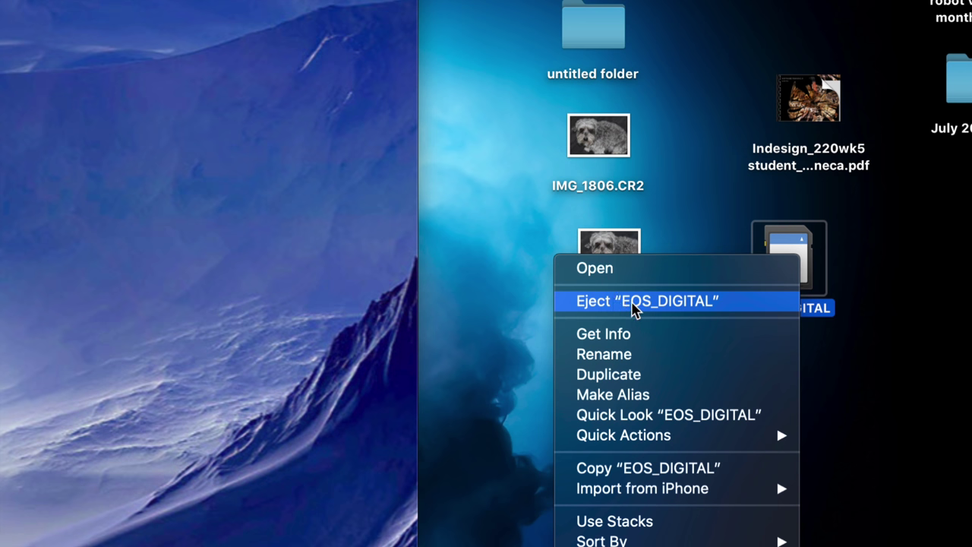
pyautogui.press('alt')
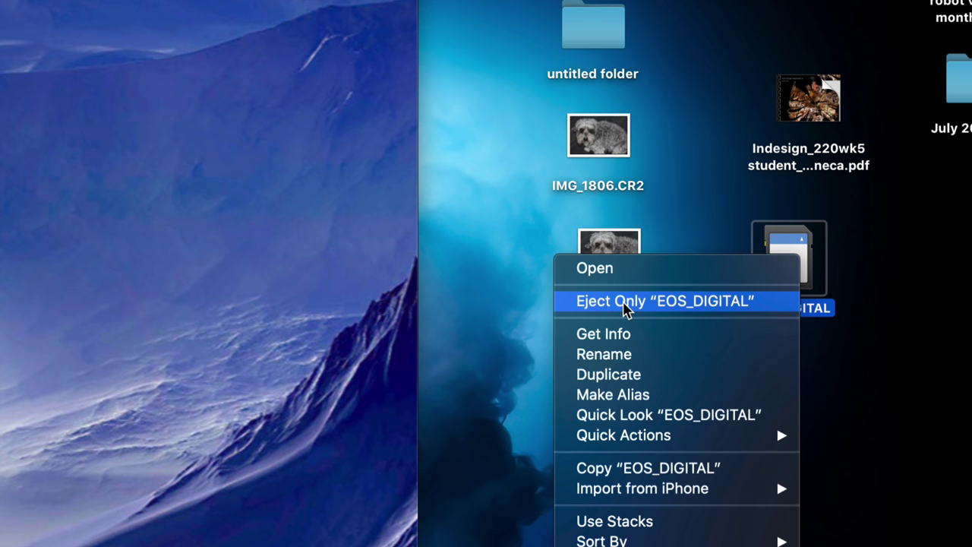
pyautogui.click(627, 309)
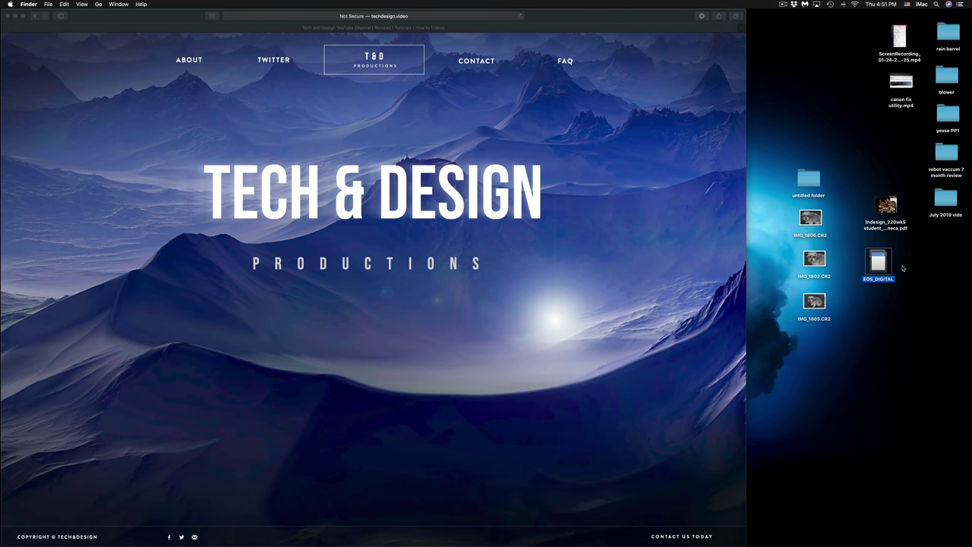
# Step: Open System Preferences, examine the trackpad's secondary click setting under Point & Click, and close the preferences
pyautogui.moveTo(555, 542)
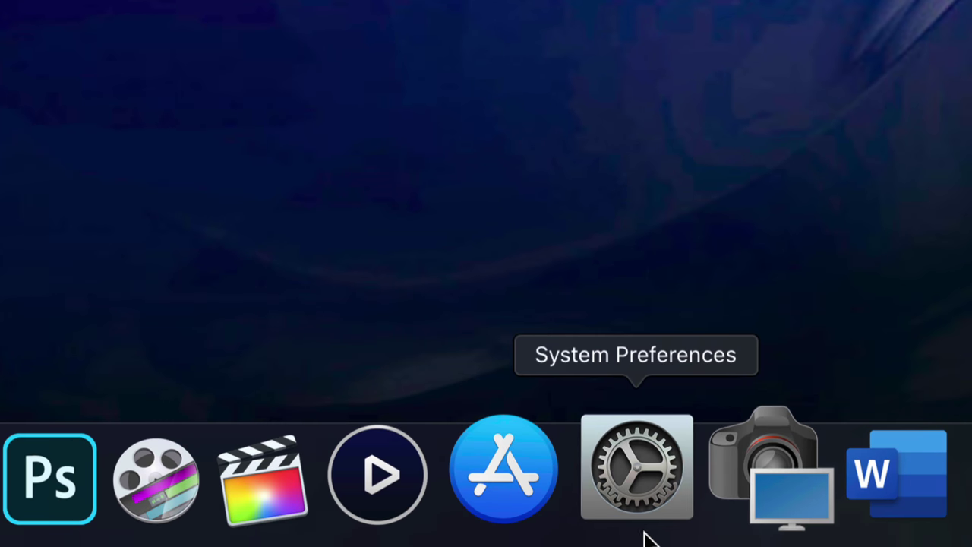
pyautogui.click(640, 526)
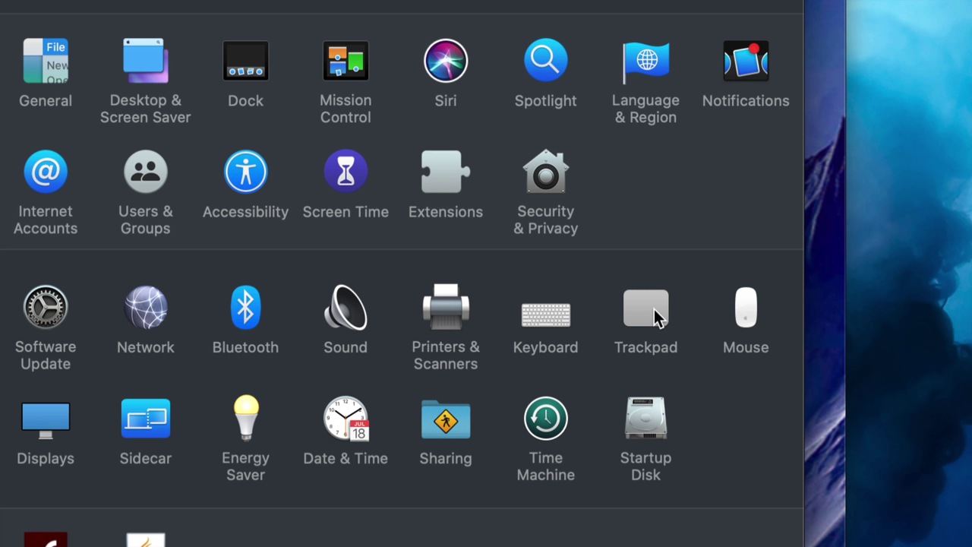
pyautogui.click(654, 309)
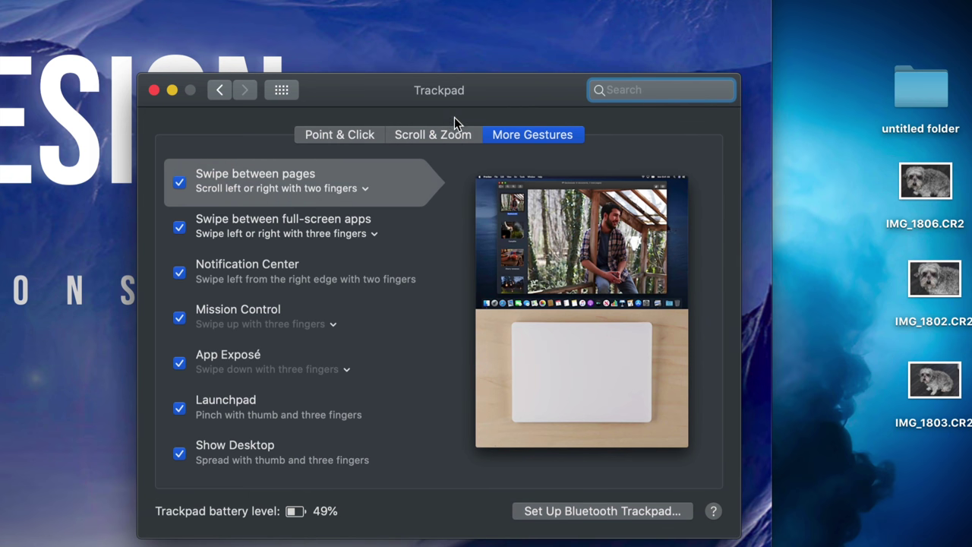
pyautogui.click(313, 135)
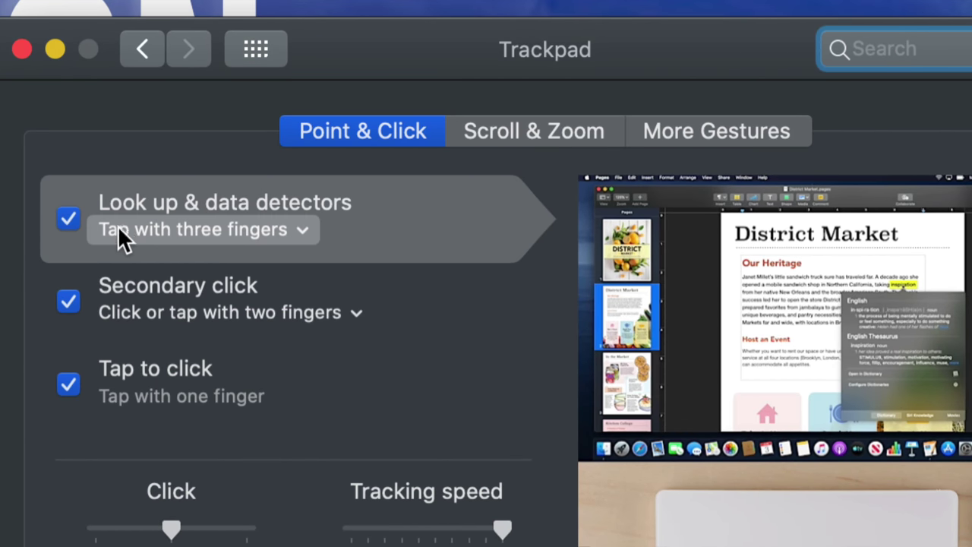
pyautogui.moveTo(85, 293)
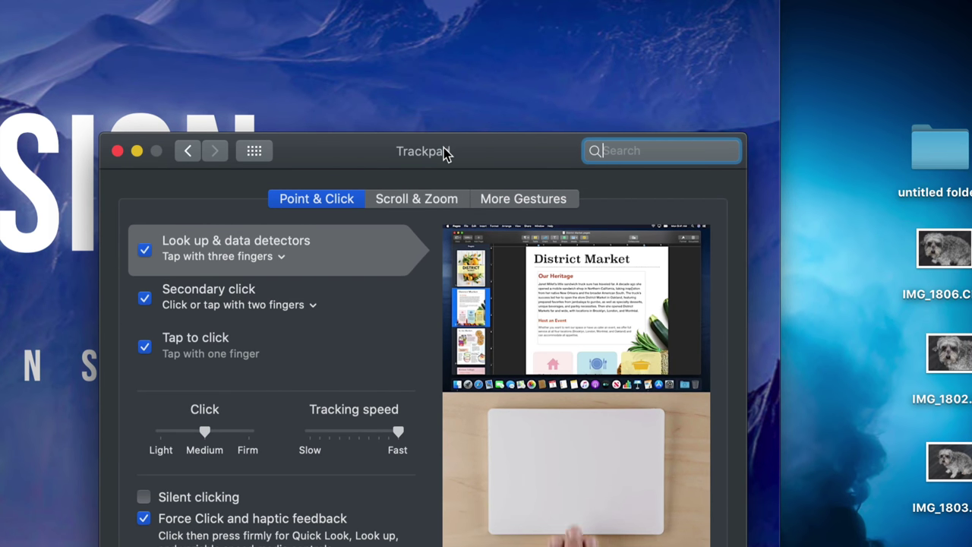
pyautogui.moveTo(445, 152); pyautogui.dragTo(461, 47)
pyautogui.moveTo(266, 205)
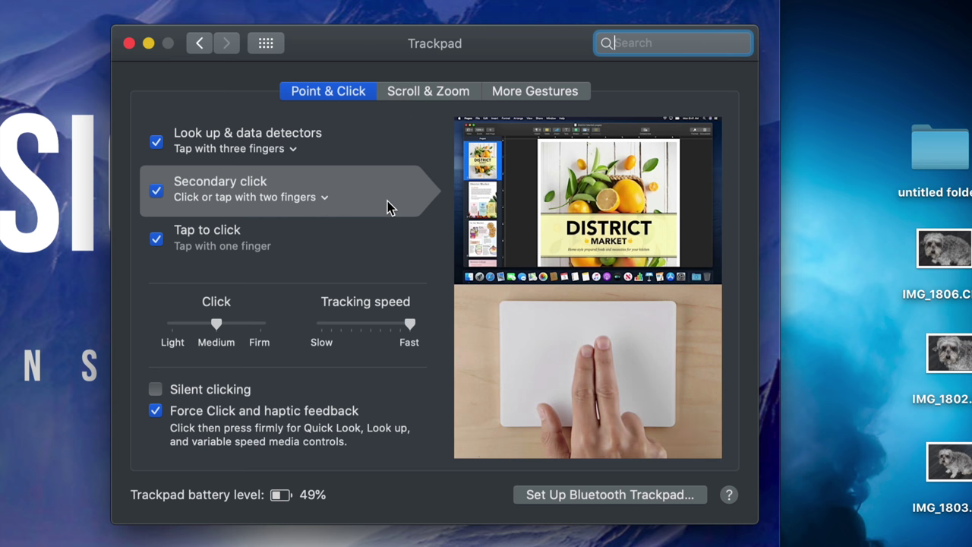
pyautogui.press('super+bracketleft')
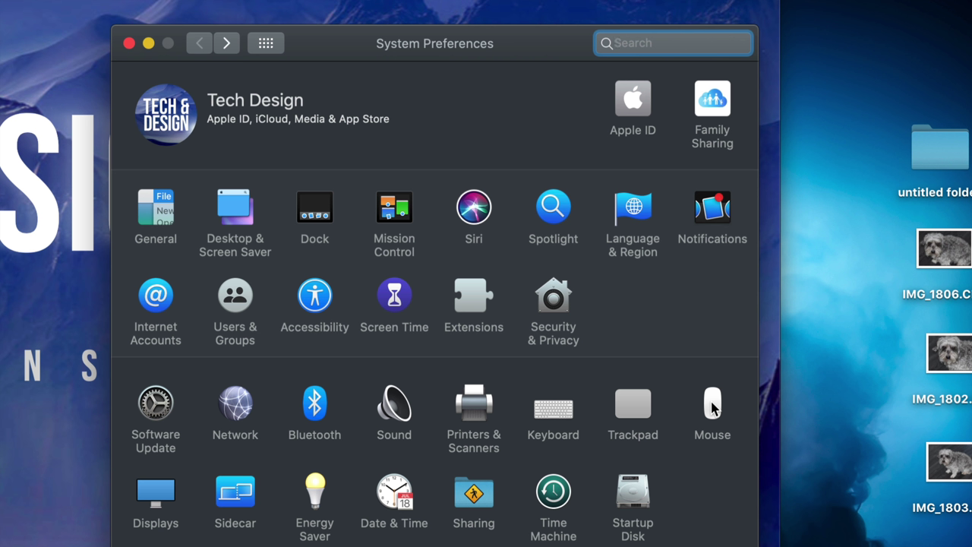
pyautogui.click(128, 43)
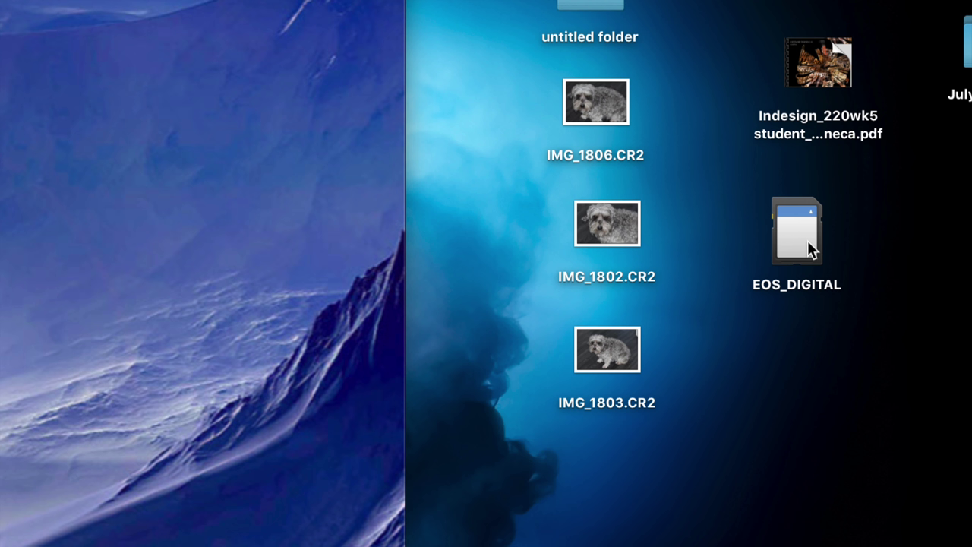
# Step: Eject the EOS_DIGITAL card from the desktop and widen the Safari window to the full screen width
pyautogui.rightClick(807, 240)
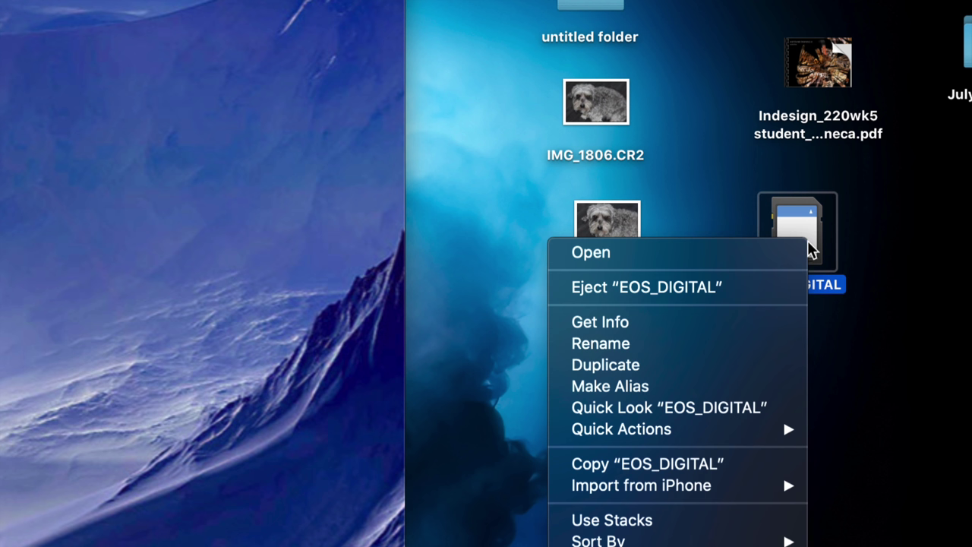
pyautogui.click(719, 285)
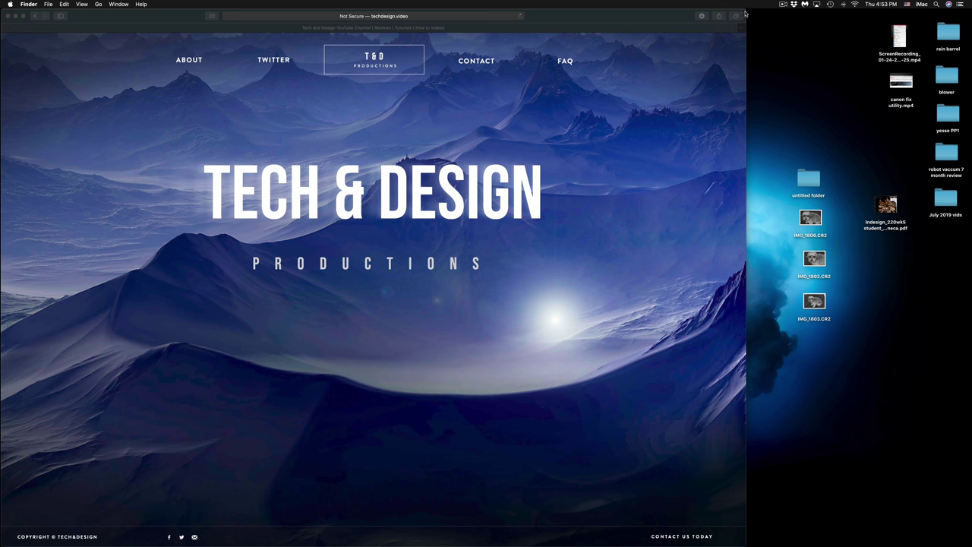
pyautogui.moveTo(745, 13); pyautogui.dragTo(971, 13)
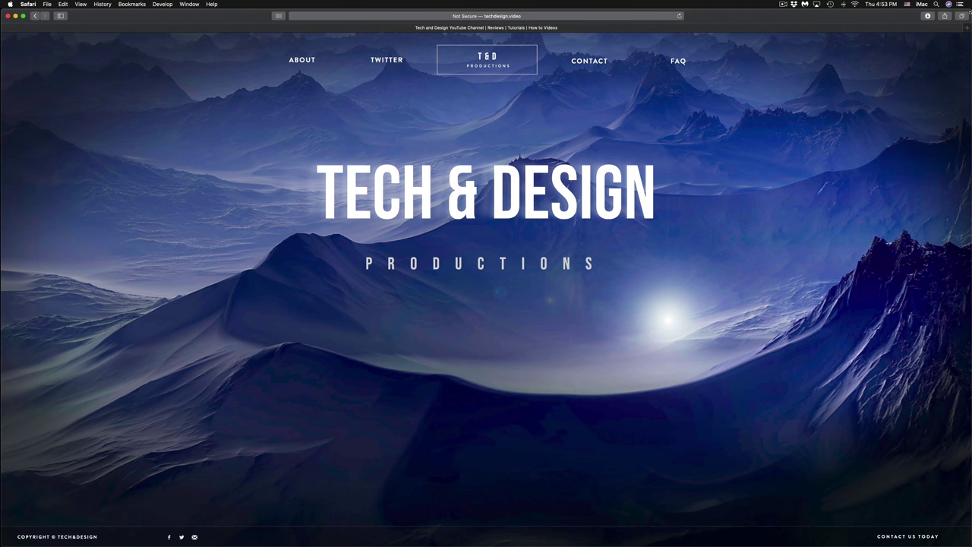